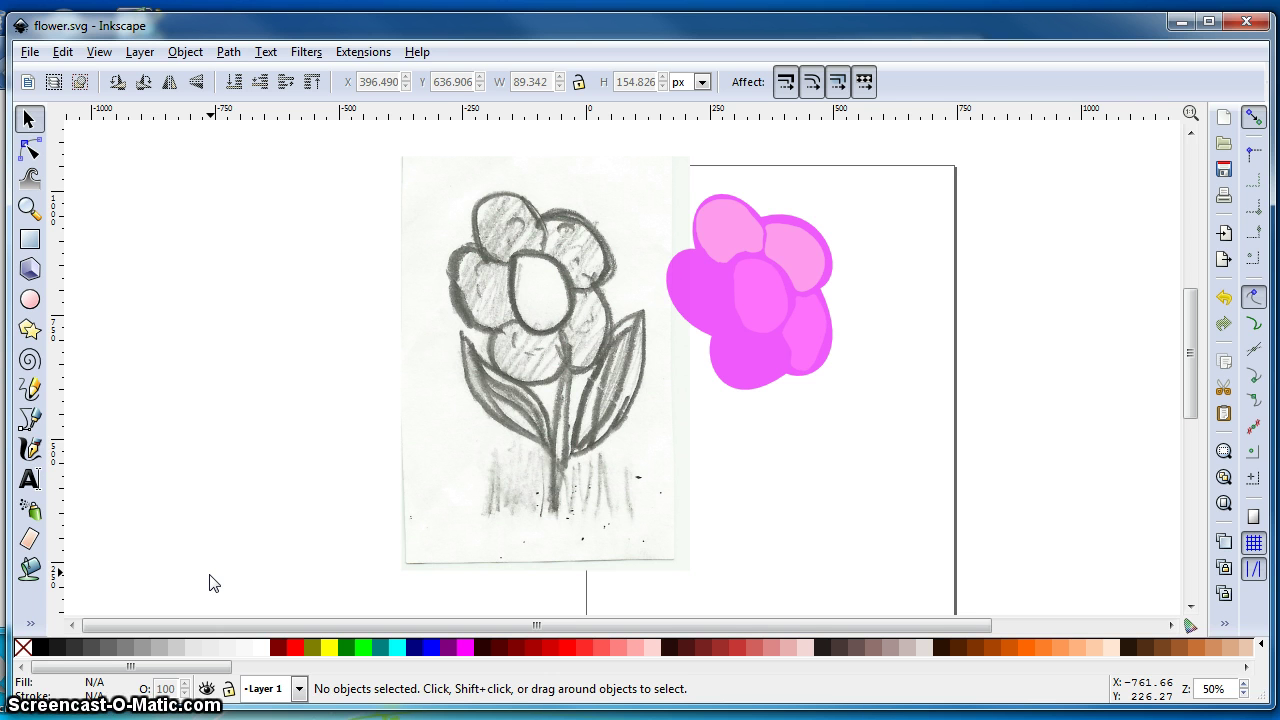
- Nudge the scanned sketch slightly left and click through the pink petal shapes and background flower
left_click_drag(523, 381, 505, 384)
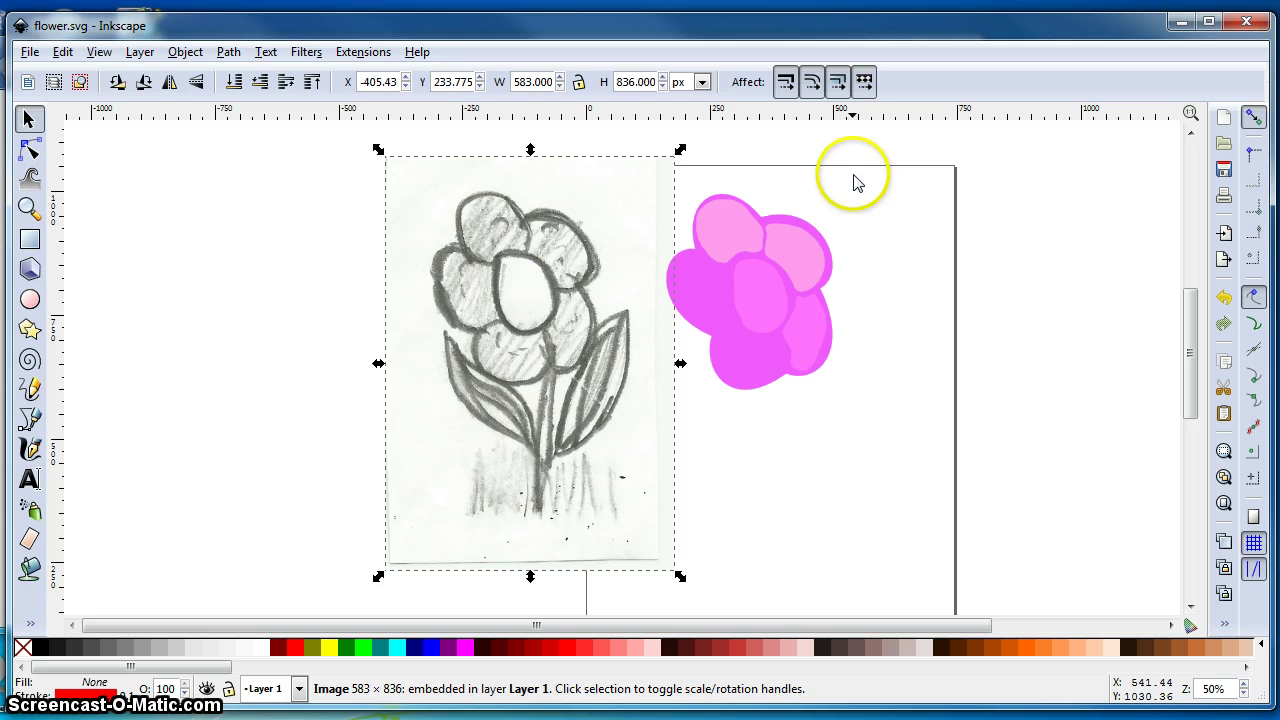
left_click(736, 241)
left_click(803, 244)
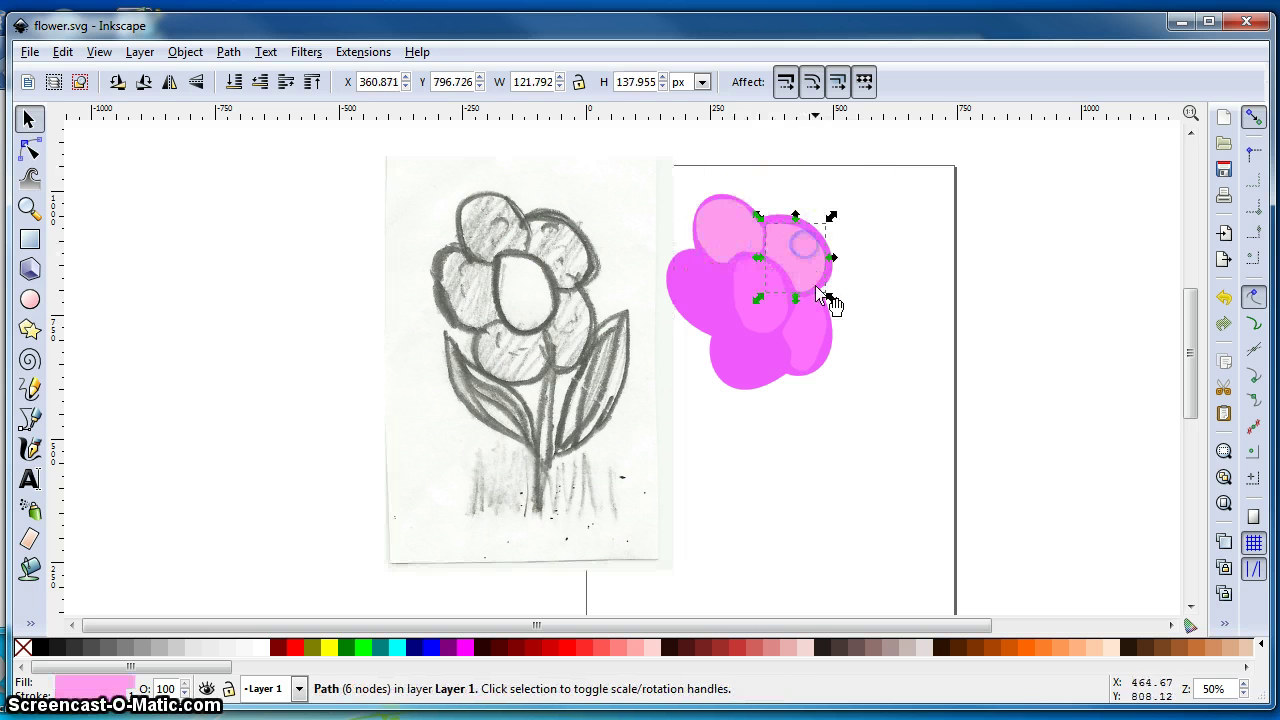
left_click(814, 323)
left_click(757, 313)
left_click(748, 380)
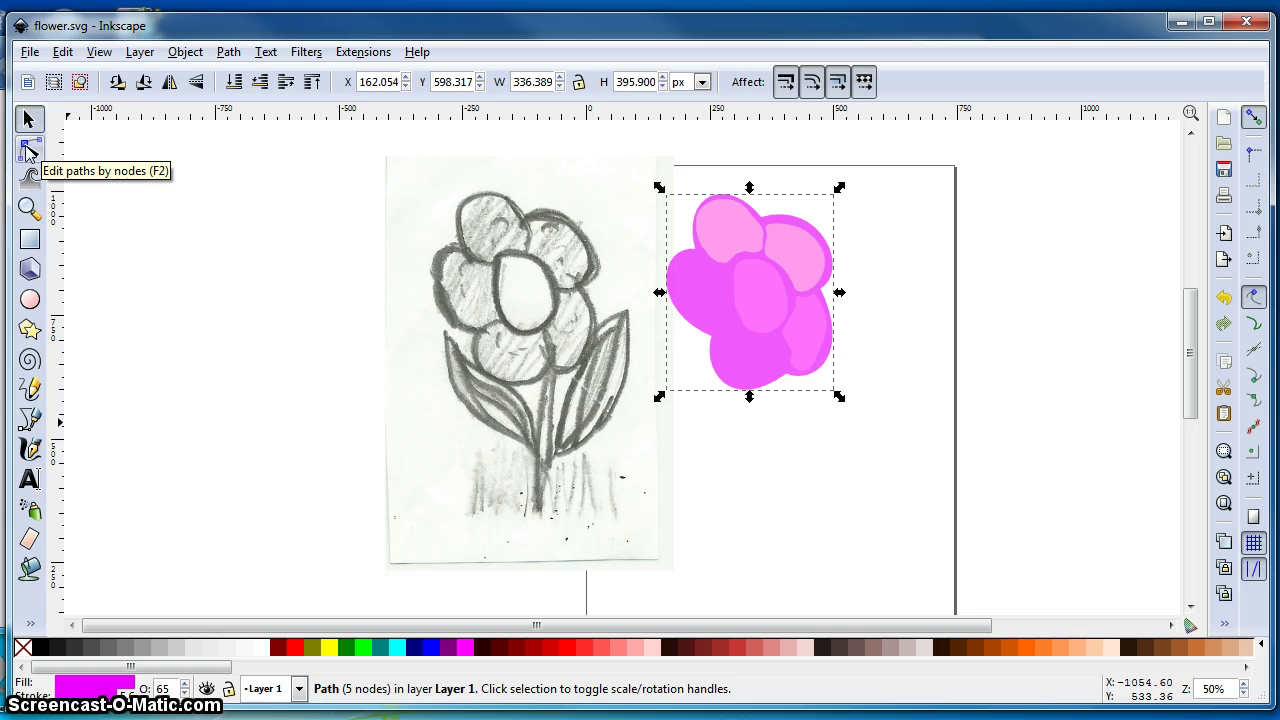
left_click(27, 121)
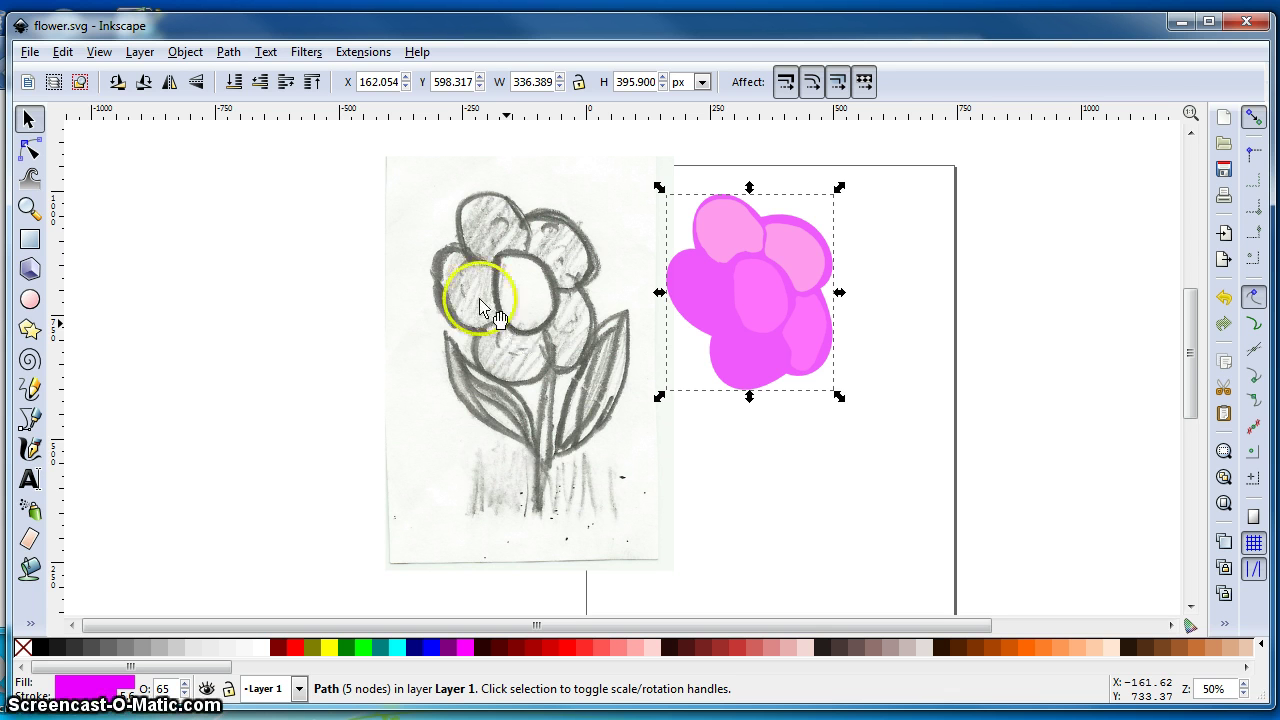
- Start an image import from the File menu, then cancel it without choosing a file
left_click(30, 53)
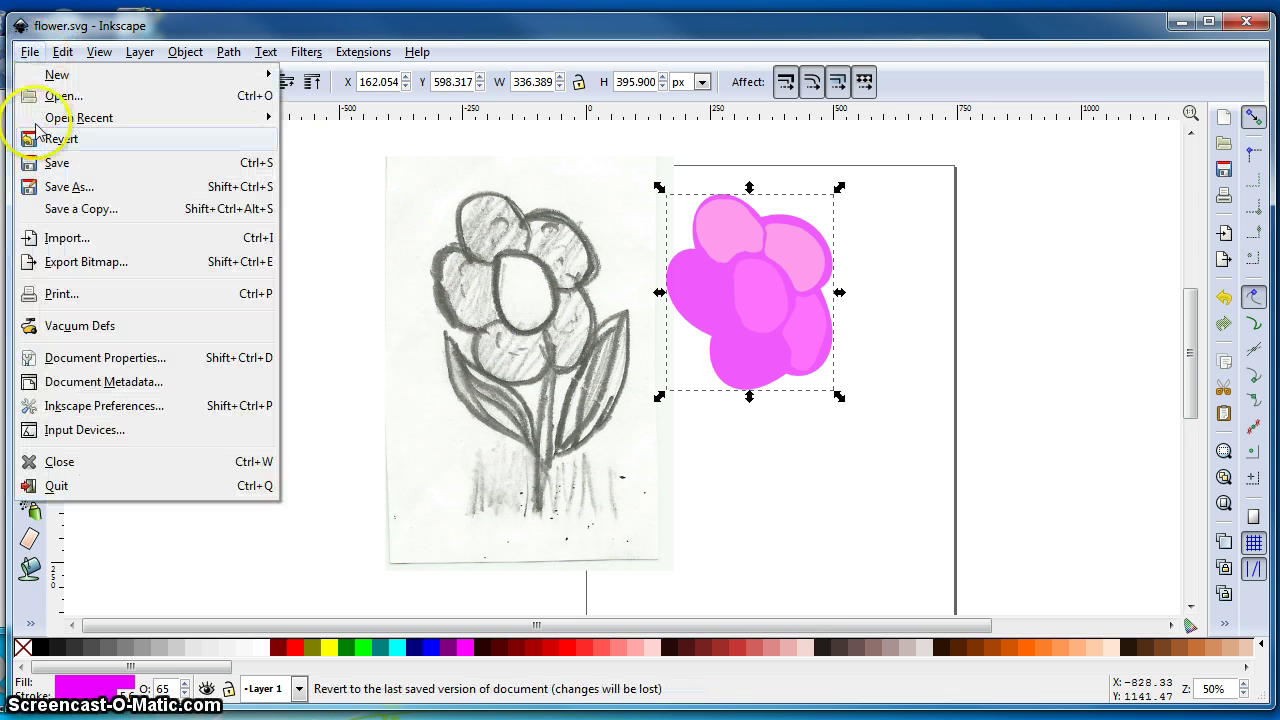
left_click(45, 241)
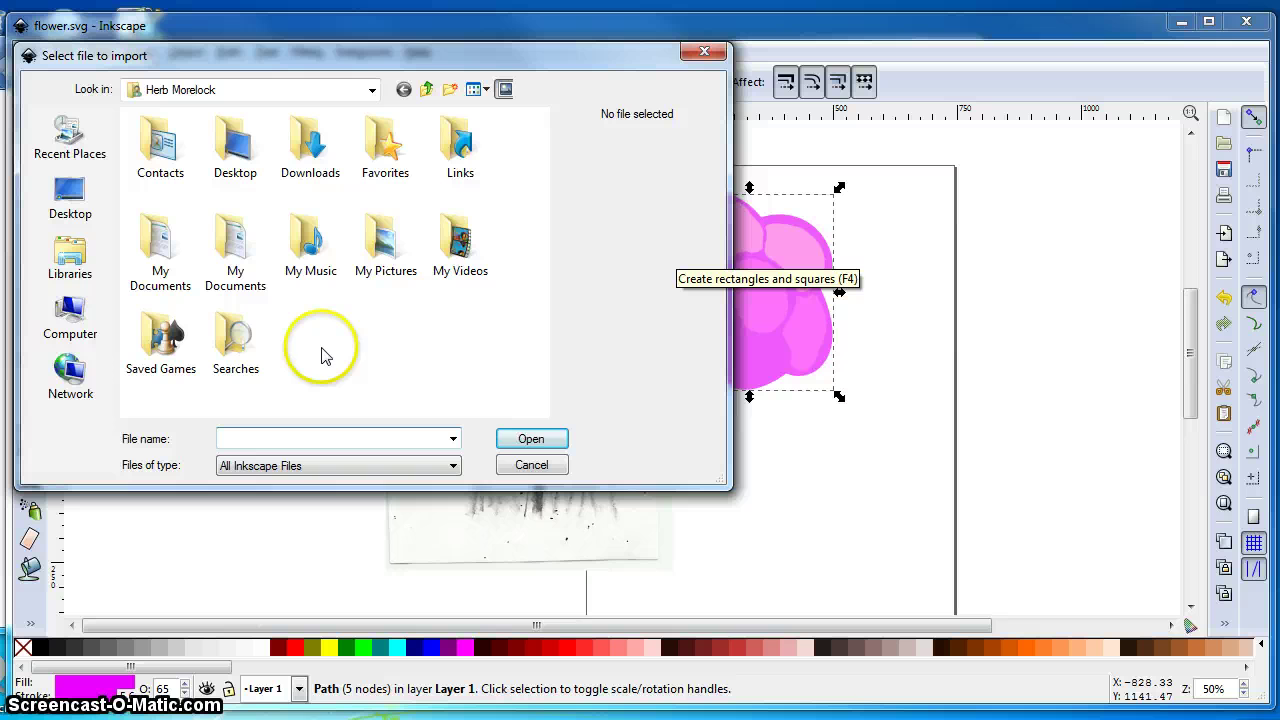
left_click(530, 467)
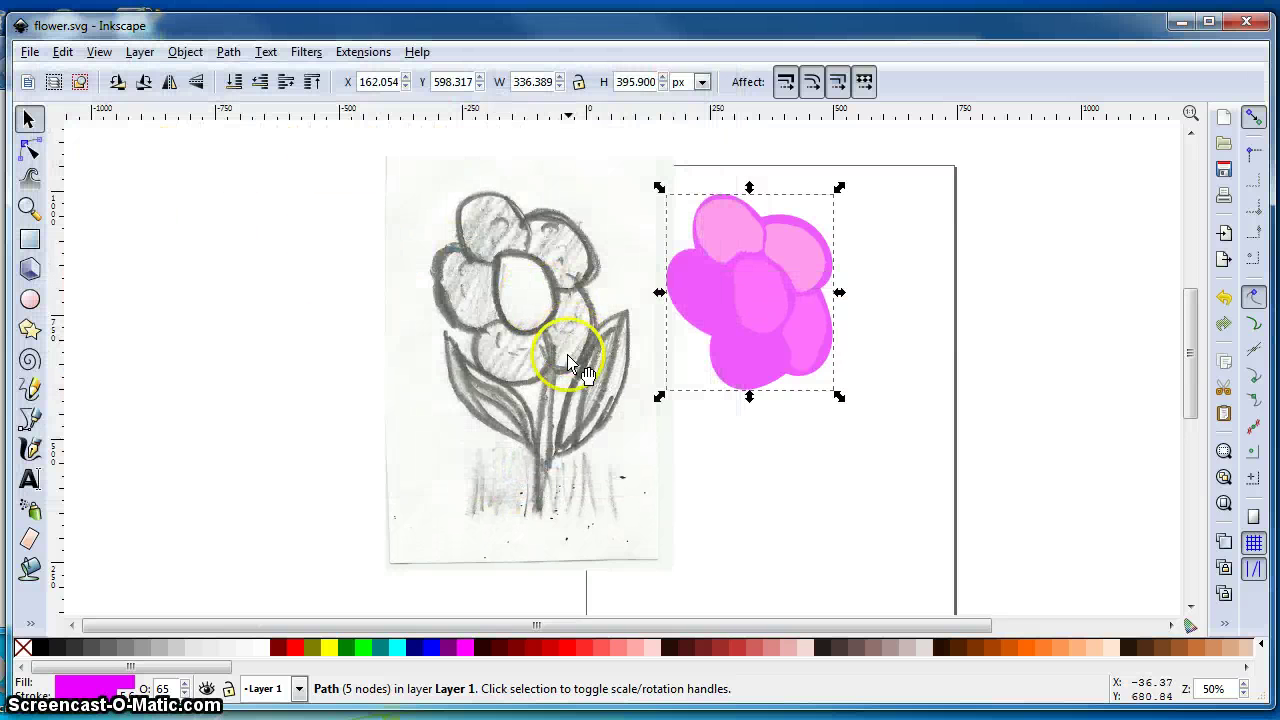
- Slide the sketch under the pink petal shapes and select the pink flower shape
mouse_move(525, 364)
left_mouse_down()
mouse_move(743, 370)
mouse_move(757, 357)
left_mouse_up()
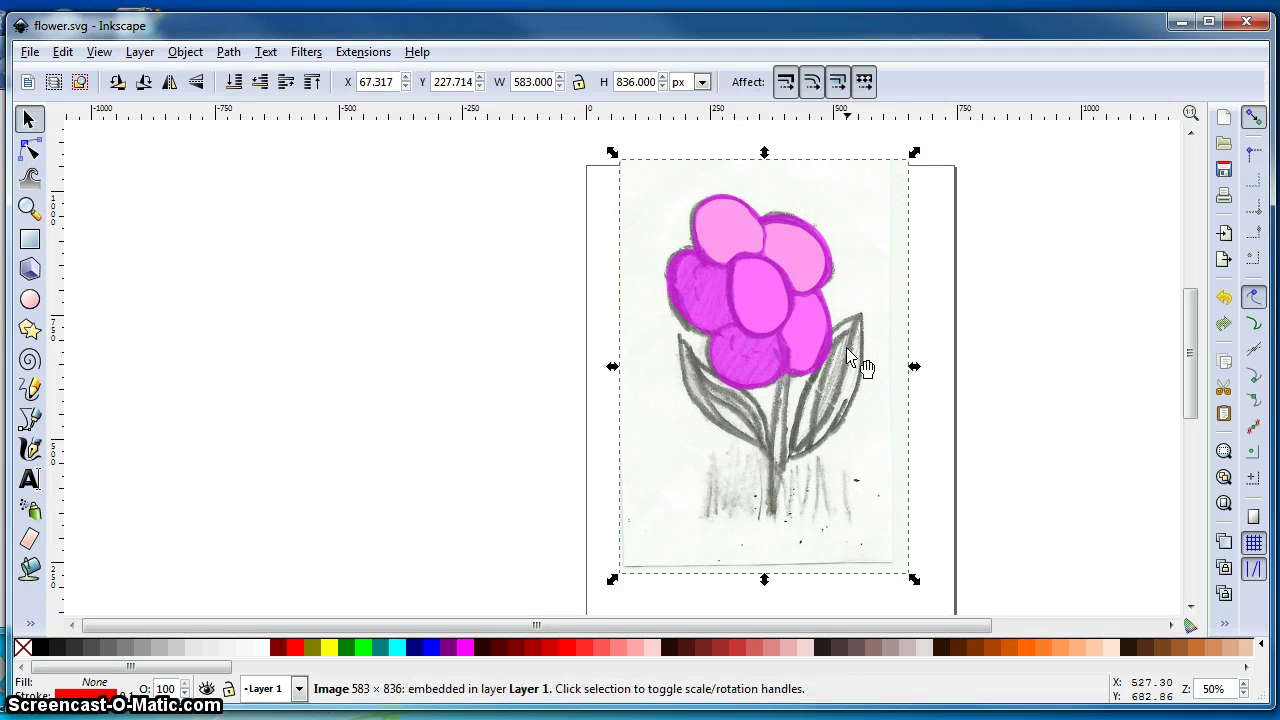
left_click(736, 360)
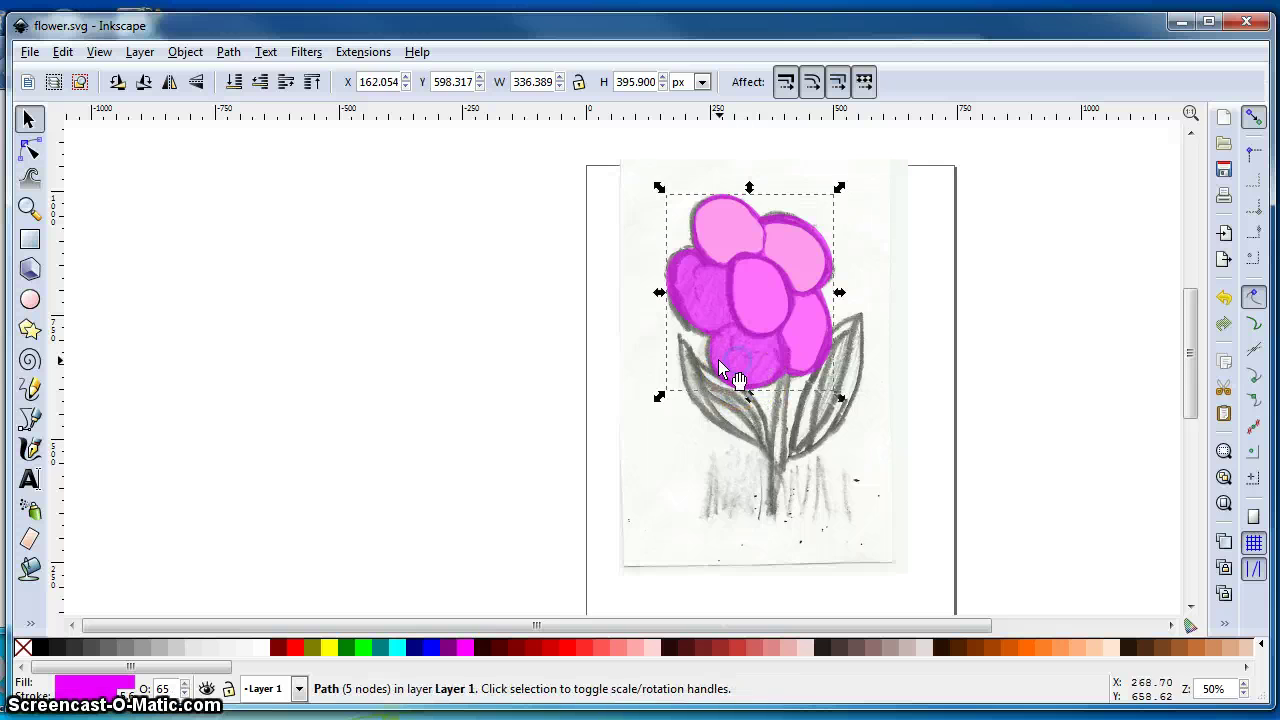
left_click(696, 301)
- Lower the pink flower shape's opacity to 57.1% in Fill and Stroke
left_click(185, 52)
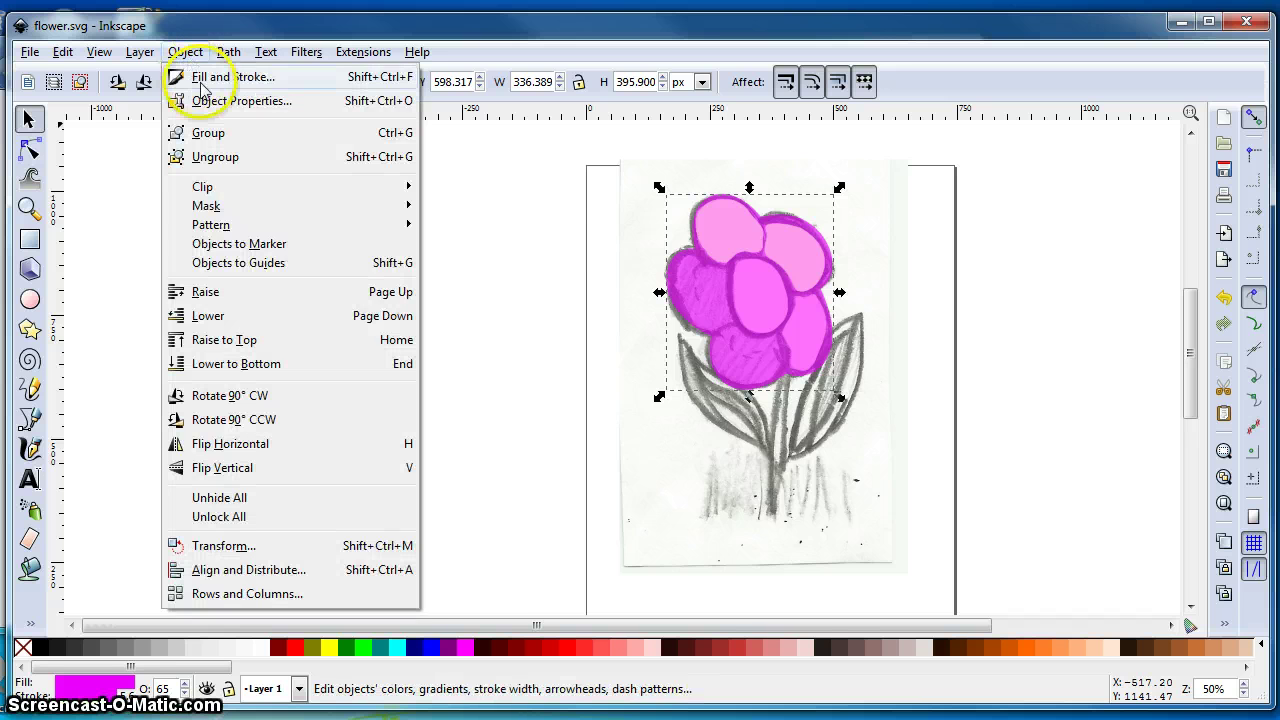
left_click(200, 79)
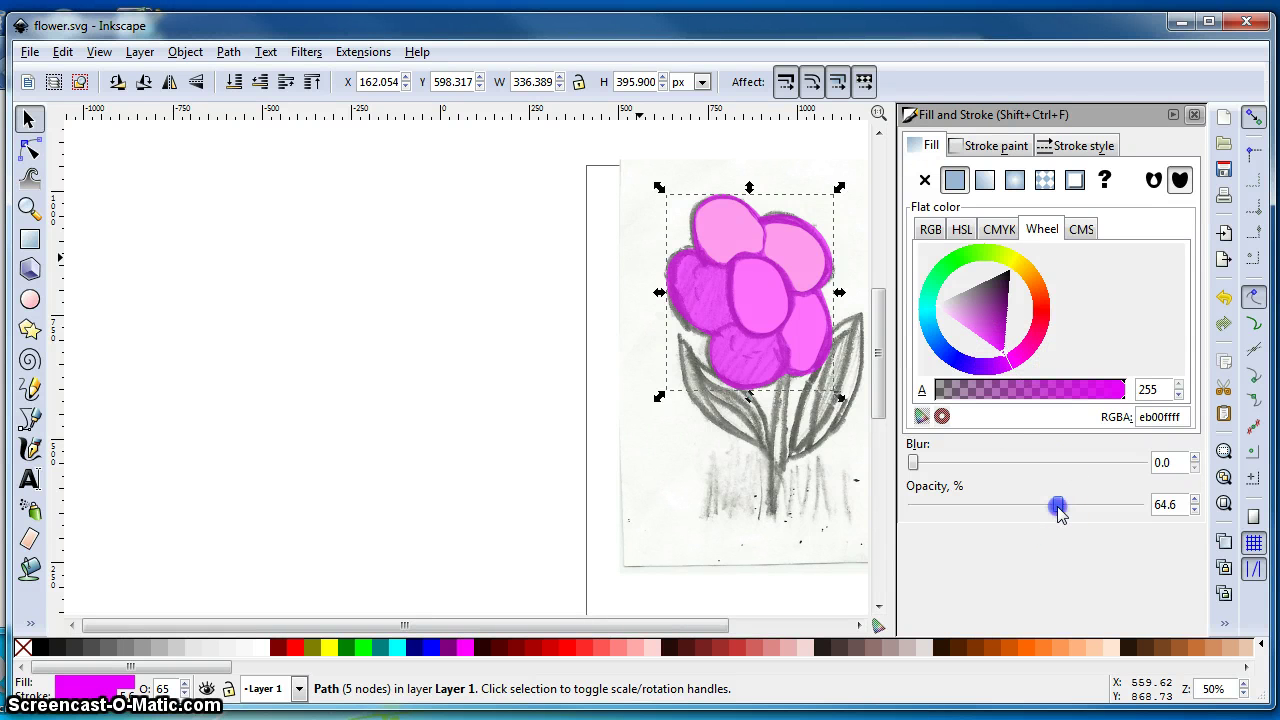
left_click_drag(1058, 508, 1151, 500)
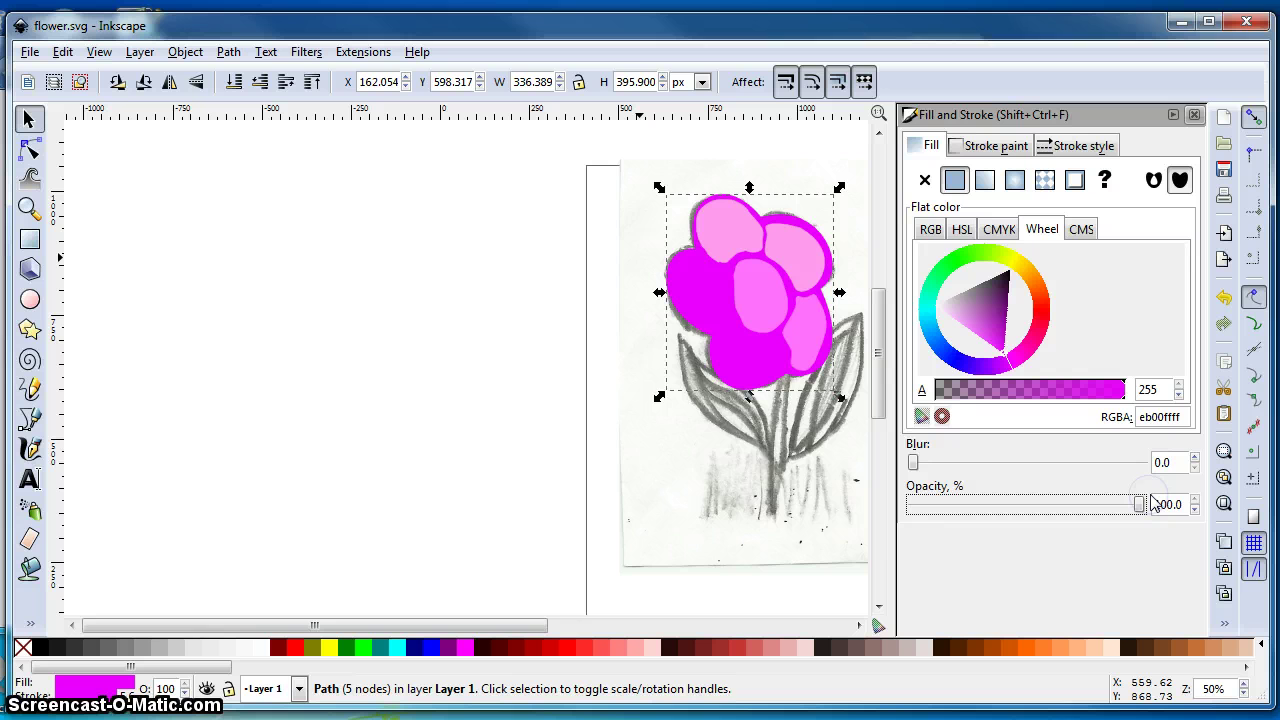
left_click(1140, 504)
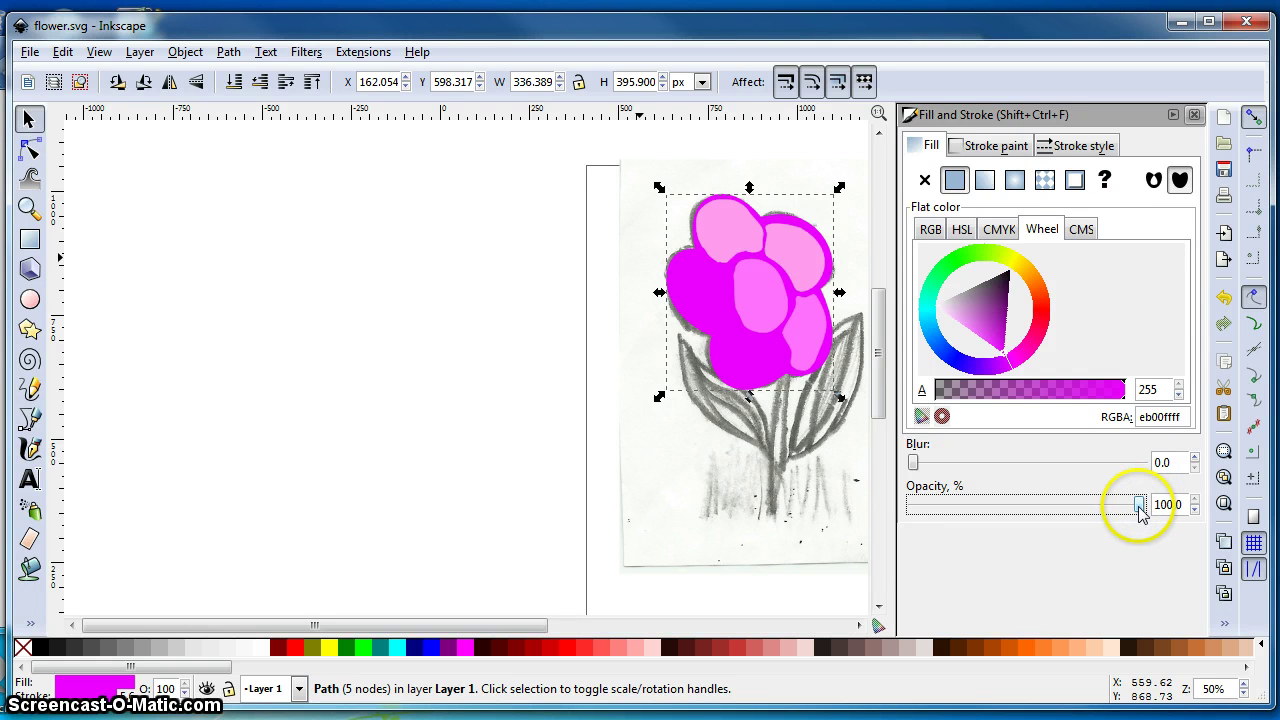
left_click_drag(1138, 503, 1055, 513)
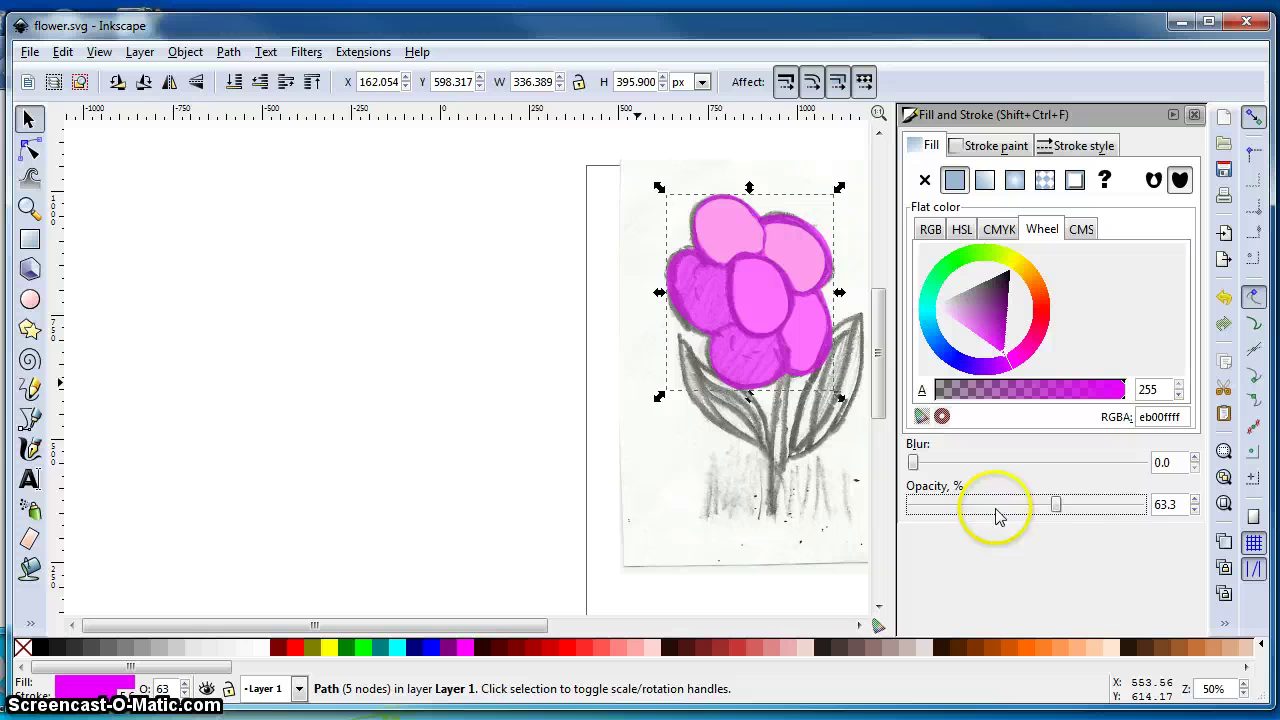
left_click_drag(1045, 512, 1042, 506)
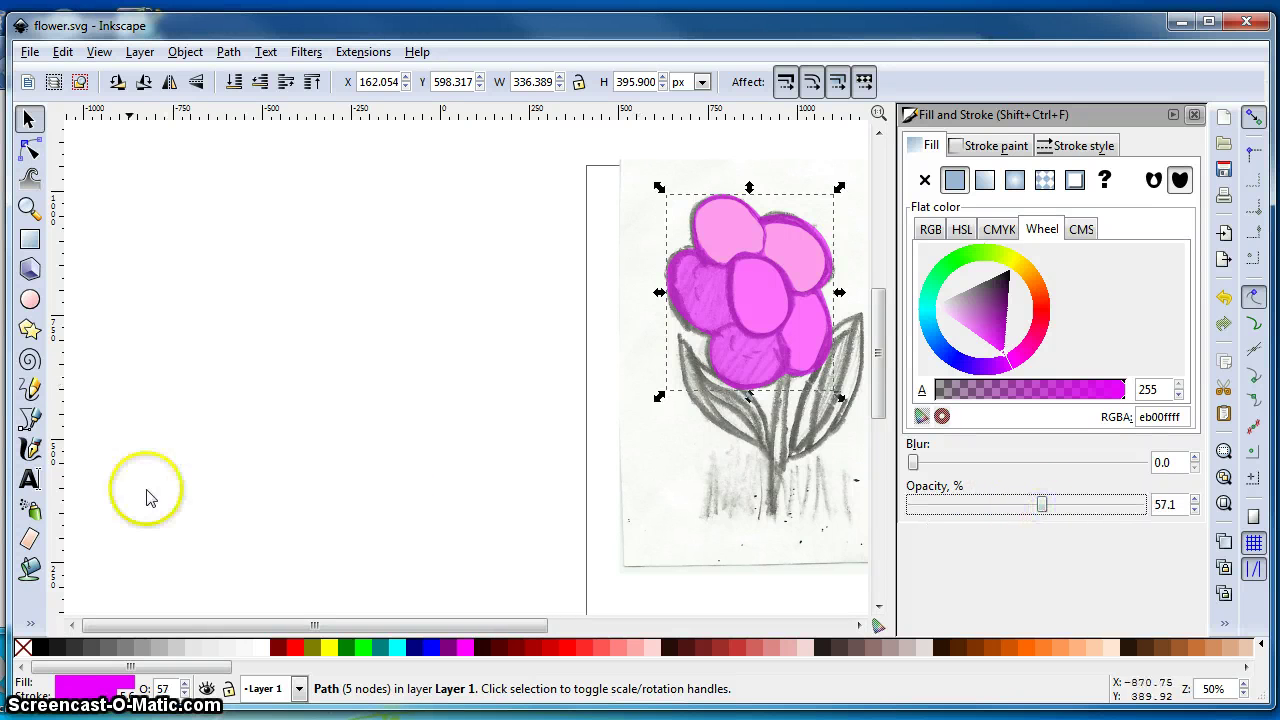
- With the Bezier pen, begin tracing straight corners around the lower petal's outline
left_click(30, 420)
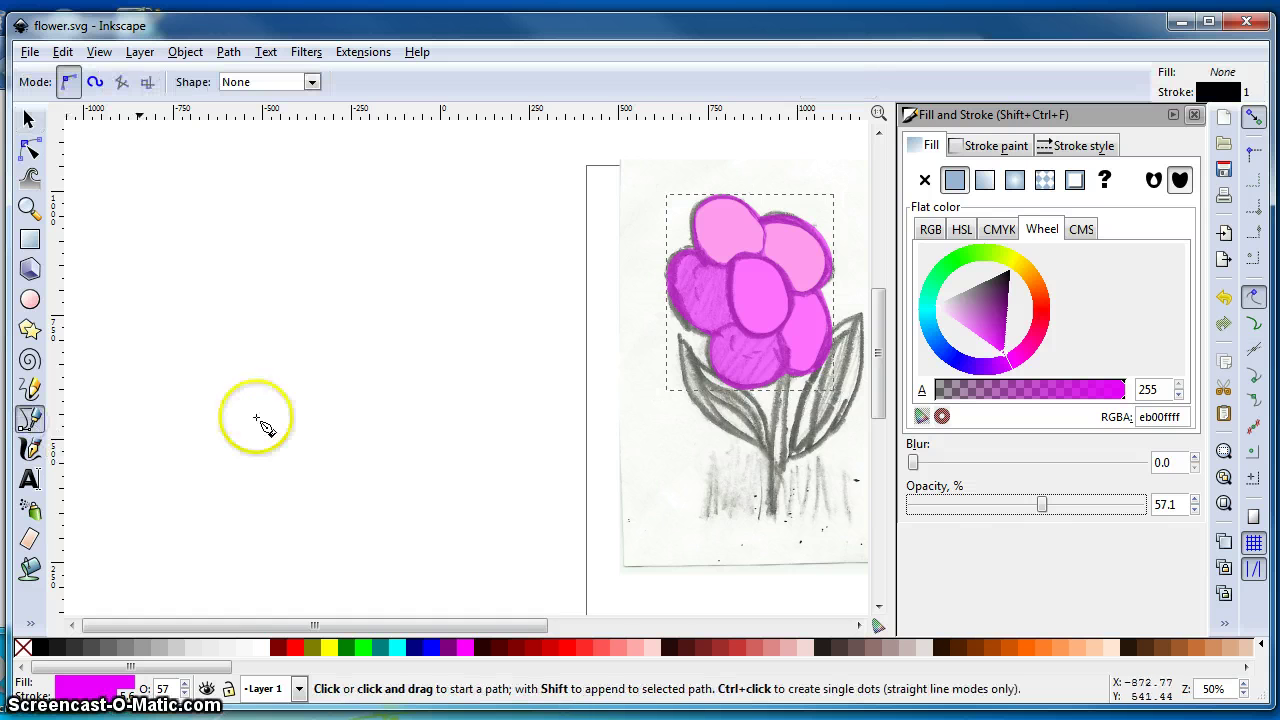
scroll(828, 443, "up", 2)
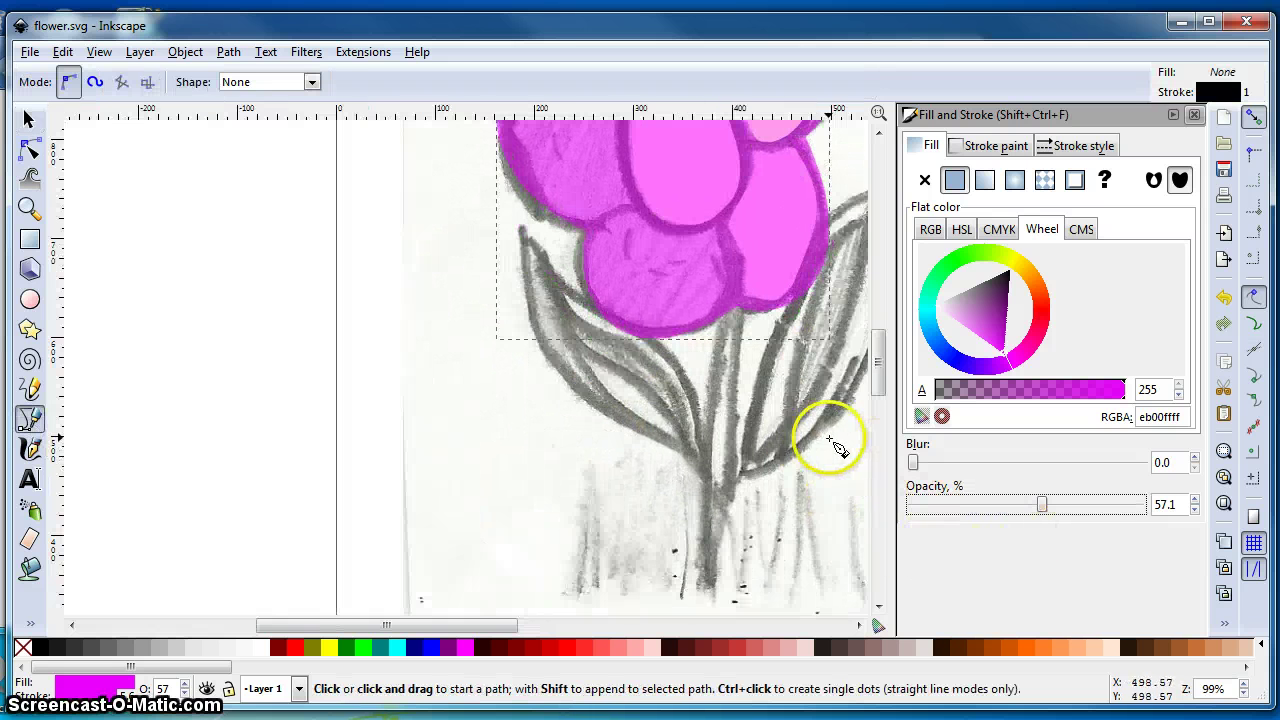
scroll(749, 386, "right", 1)
left_click_drag(712, 428, 671, 543)
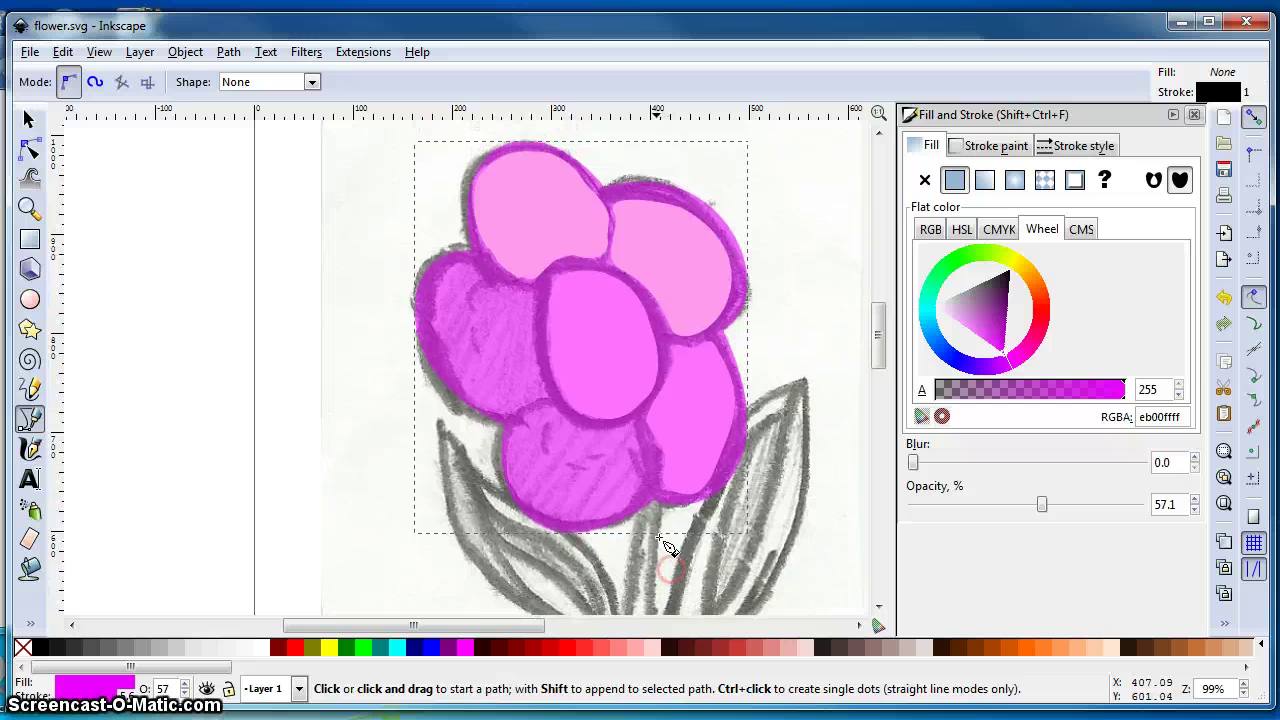
left_click(634, 419)
left_click(650, 485)
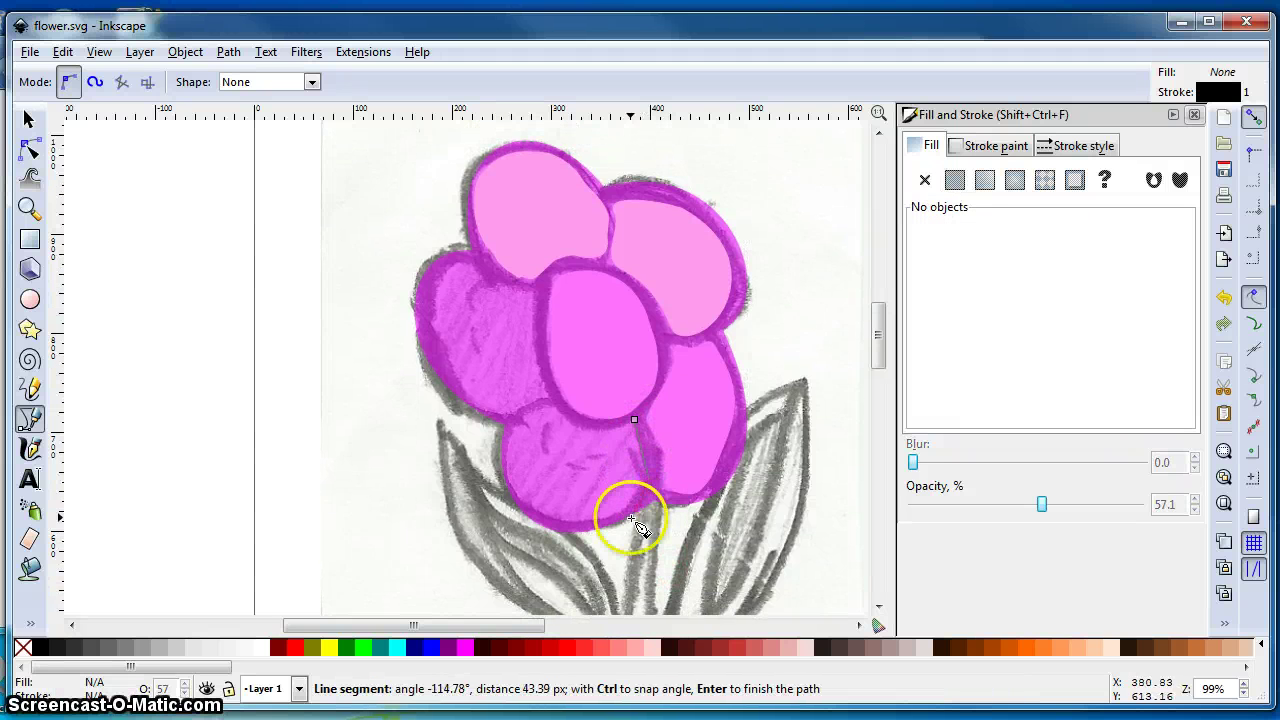
left_click(632, 503)
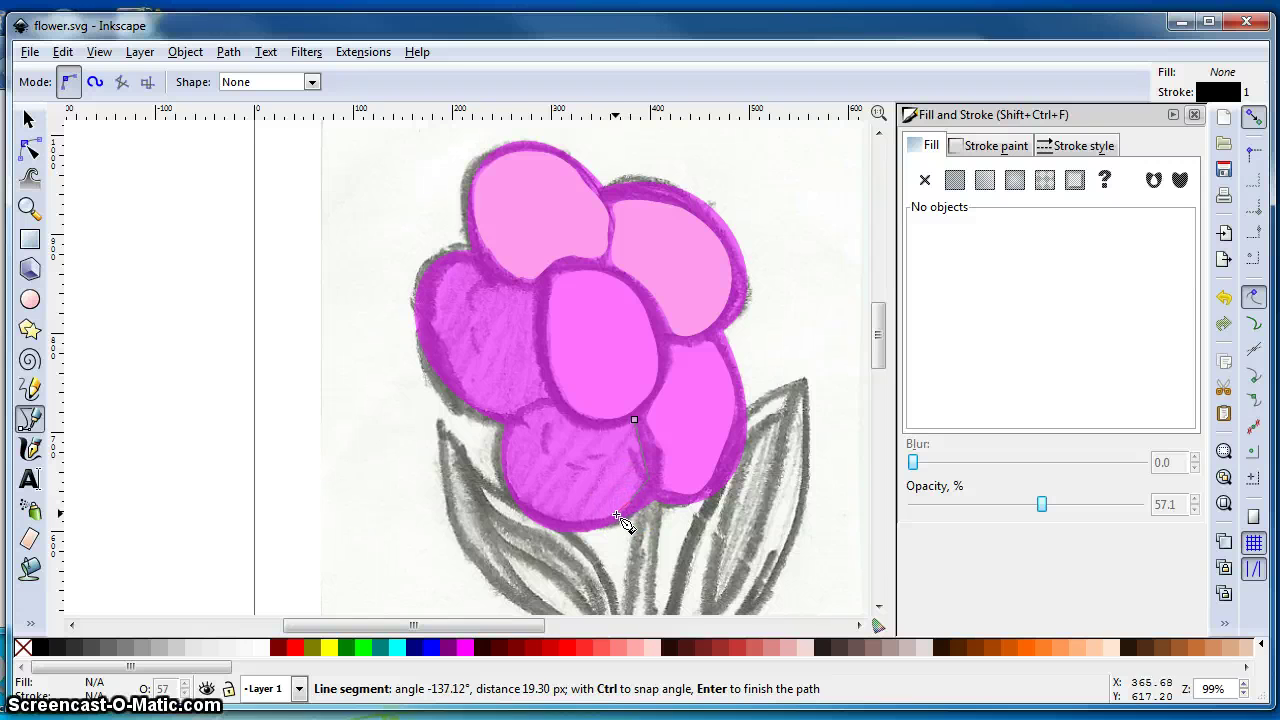
left_click(526, 506)
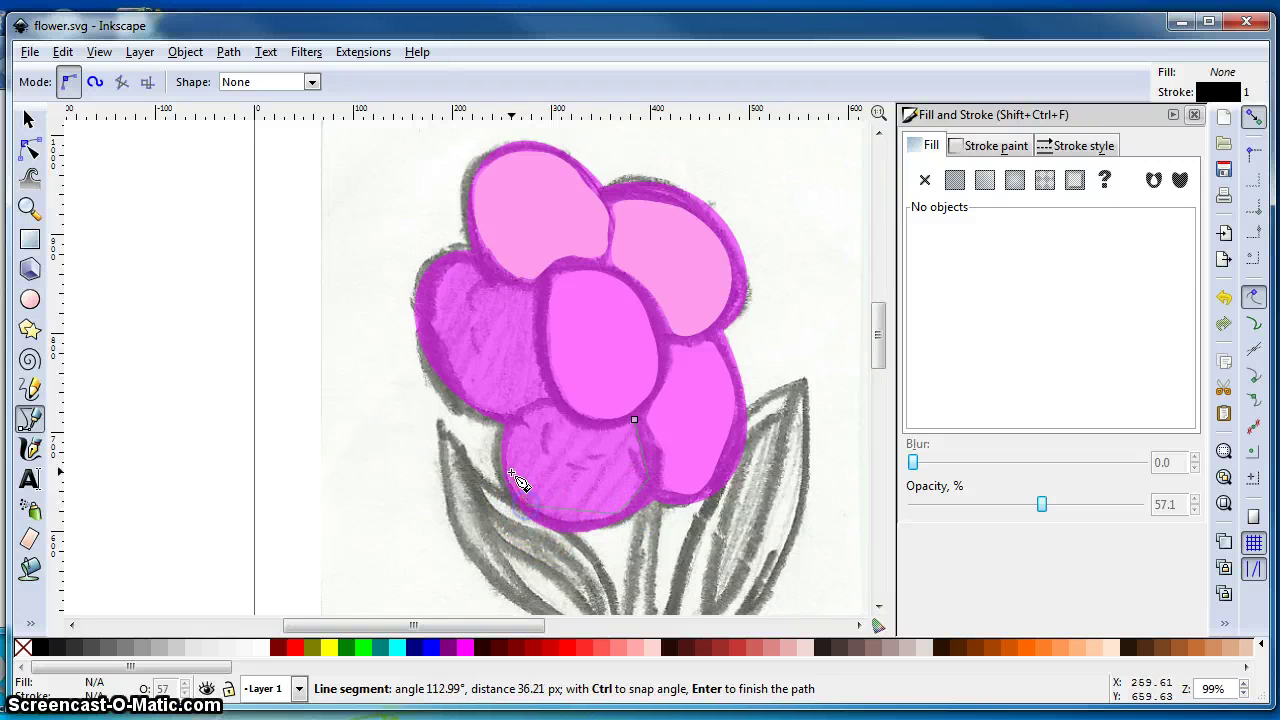
- Add the remaining corners and close the lower petal outline at its start node
left_click(528, 500)
left_click(506, 484)
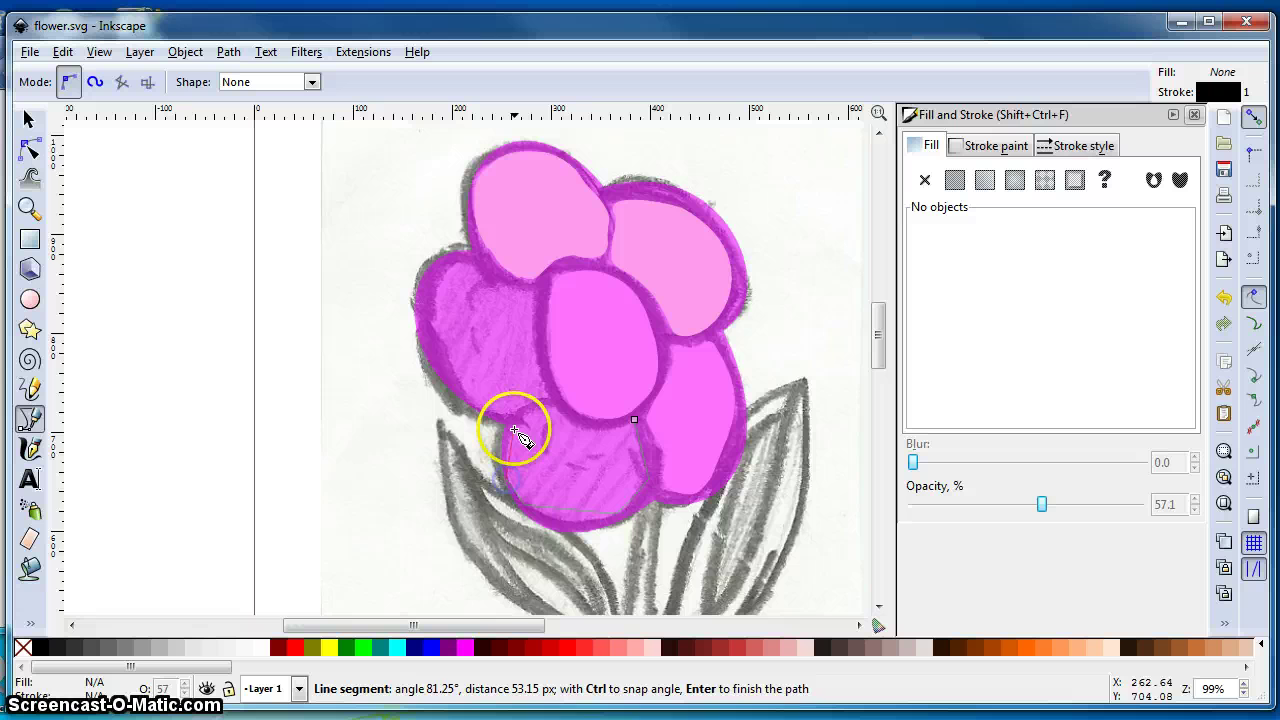
left_click(512, 432)
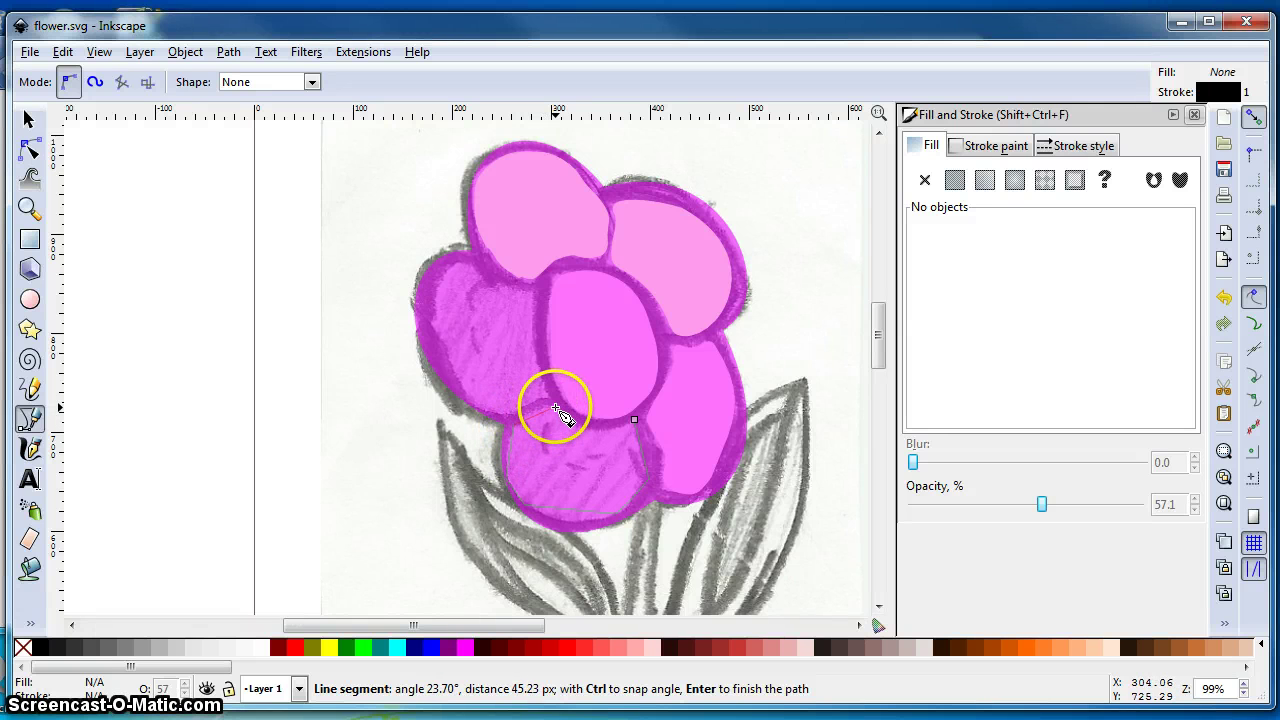
left_click(557, 413)
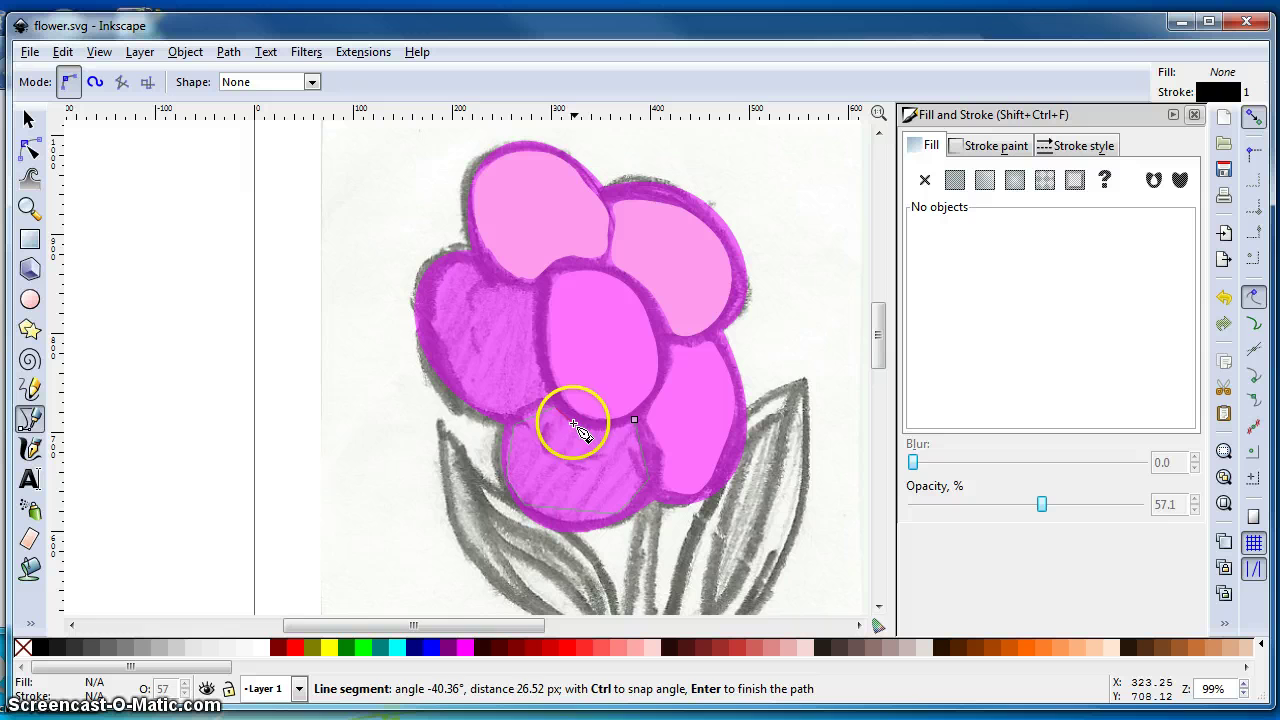
left_click(640, 425)
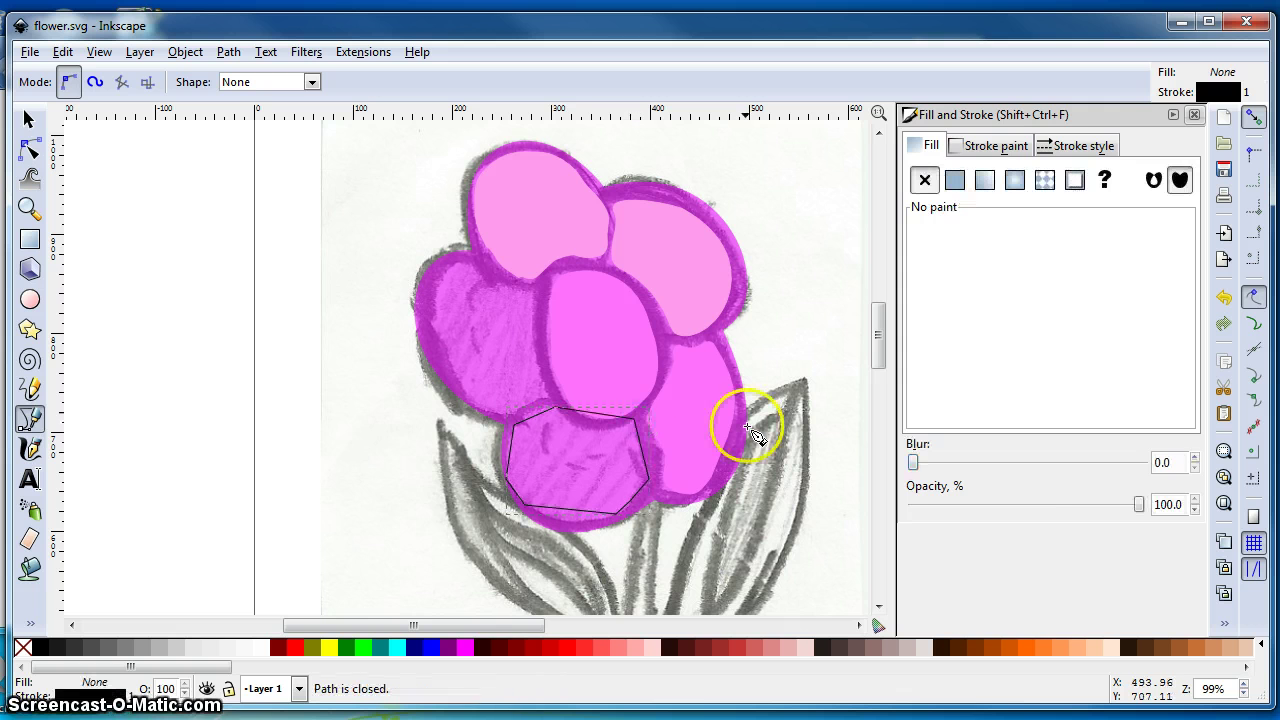
- Bend the traced outline's bottom edge into a curve following the petal's rounded base
left_click(29, 148)
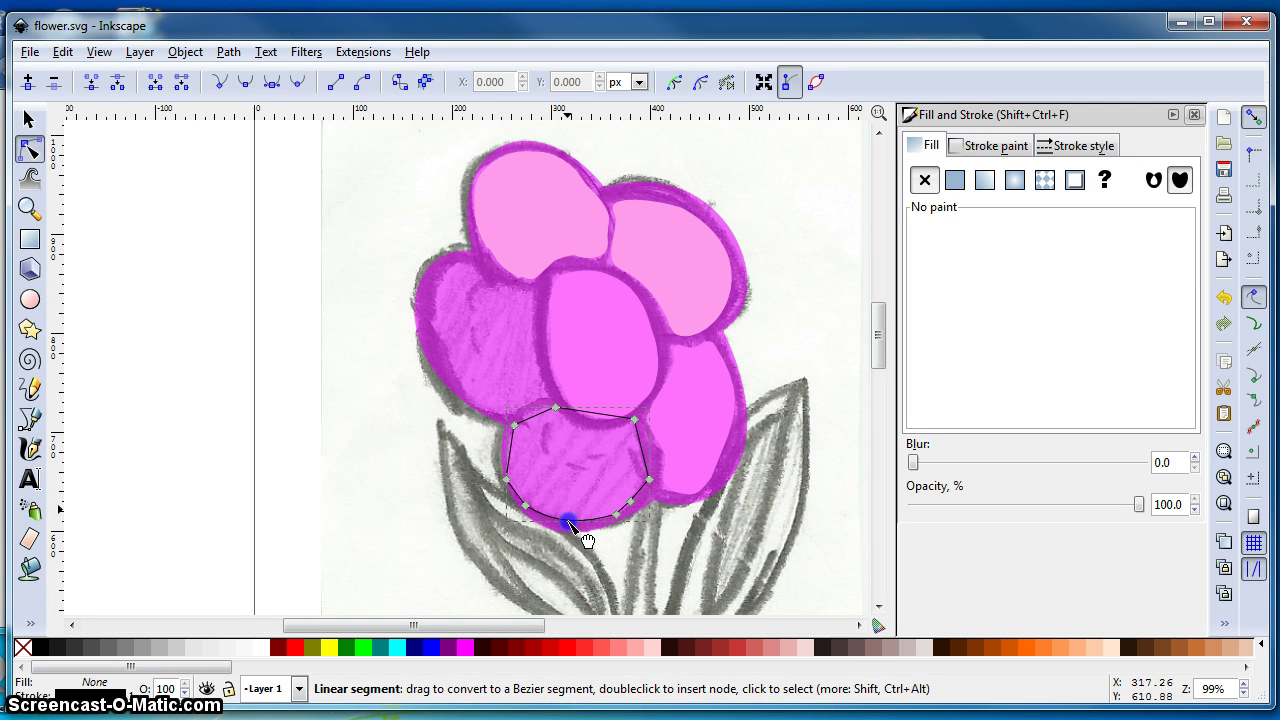
left_click_drag(569, 521, 569, 522)
left_click(569, 522)
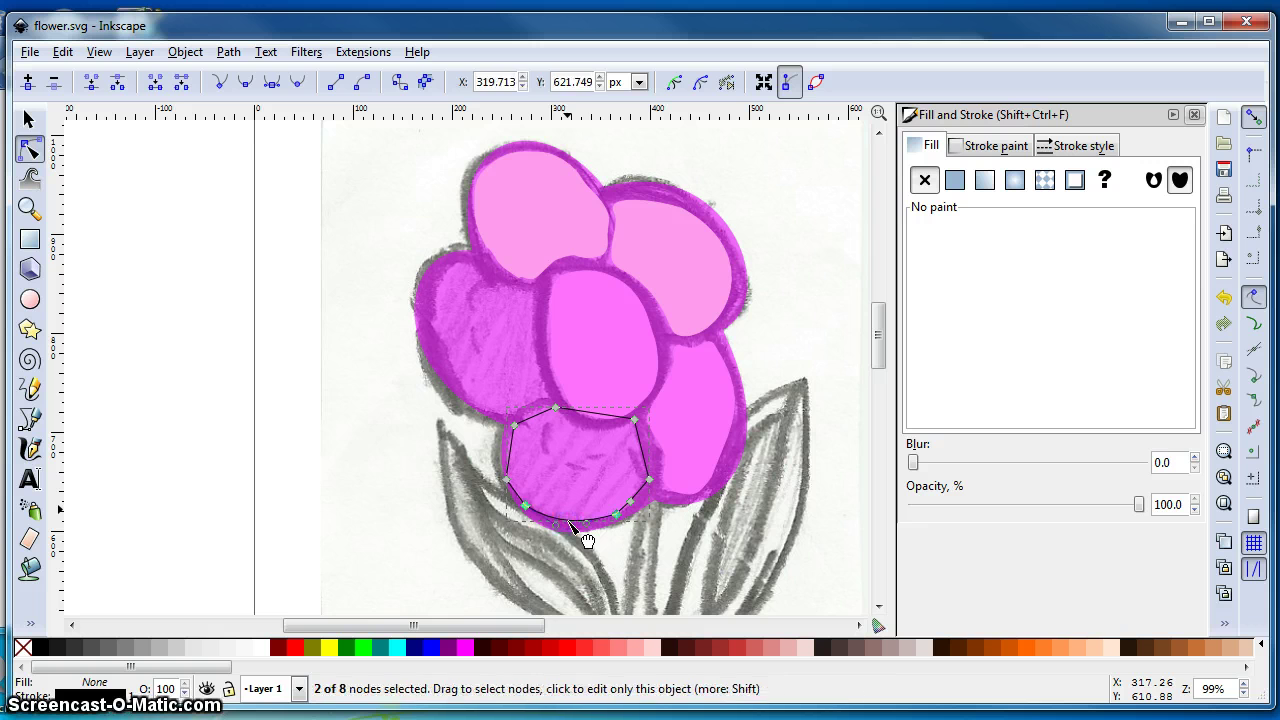
left_click(586, 525)
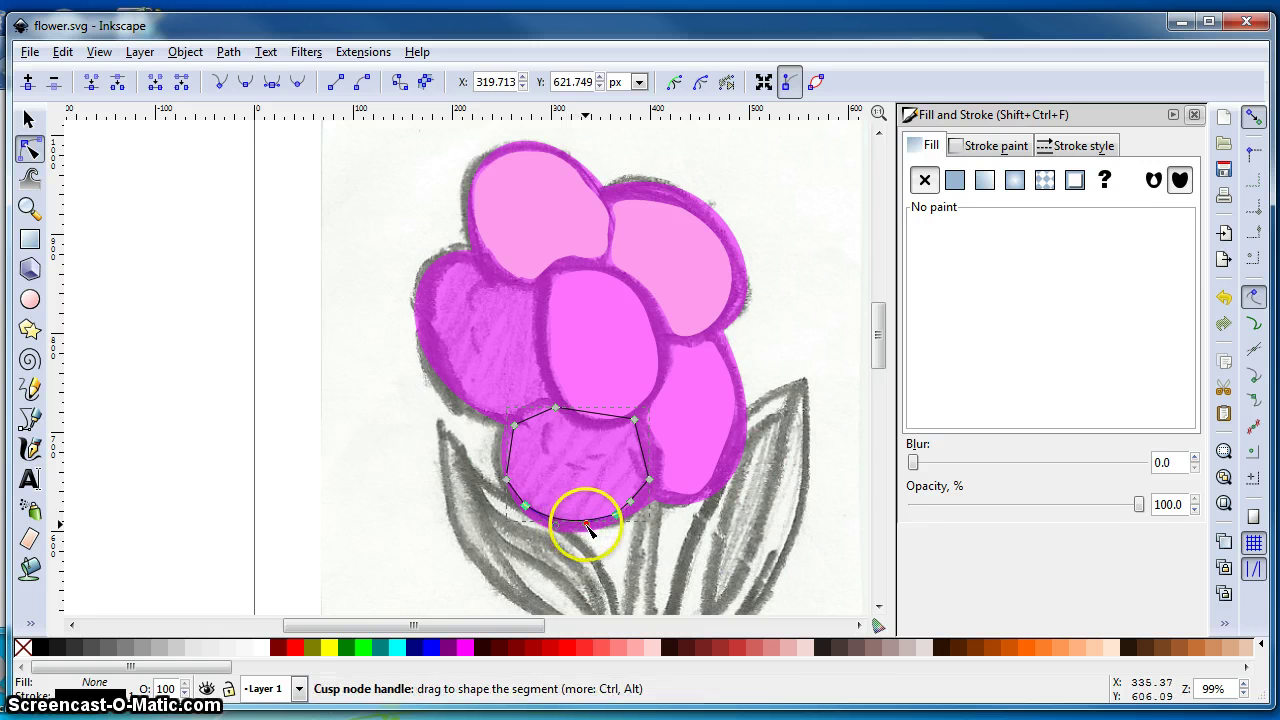
left_click_drag(586, 524, 612, 516)
- Nudge the bottom-right nodes onto the petal edge and select the right-side node
left_click(620, 523)
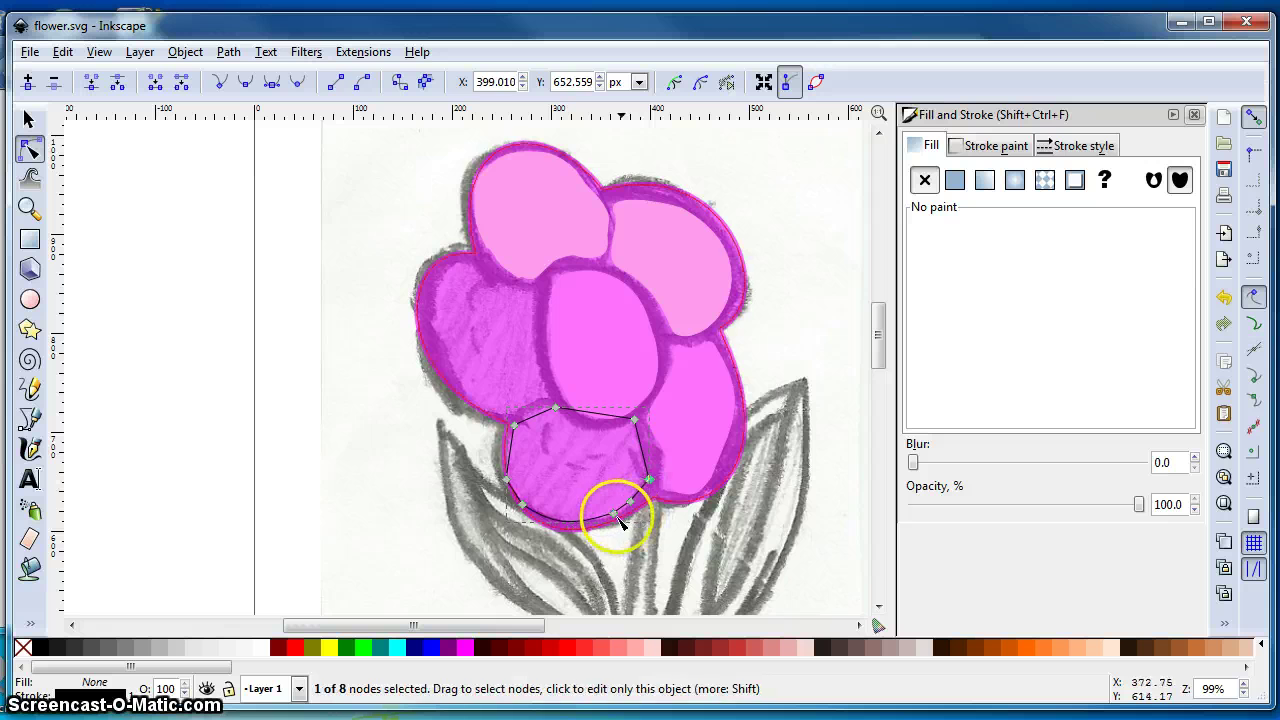
left_click_drag(614, 515, 616, 519)
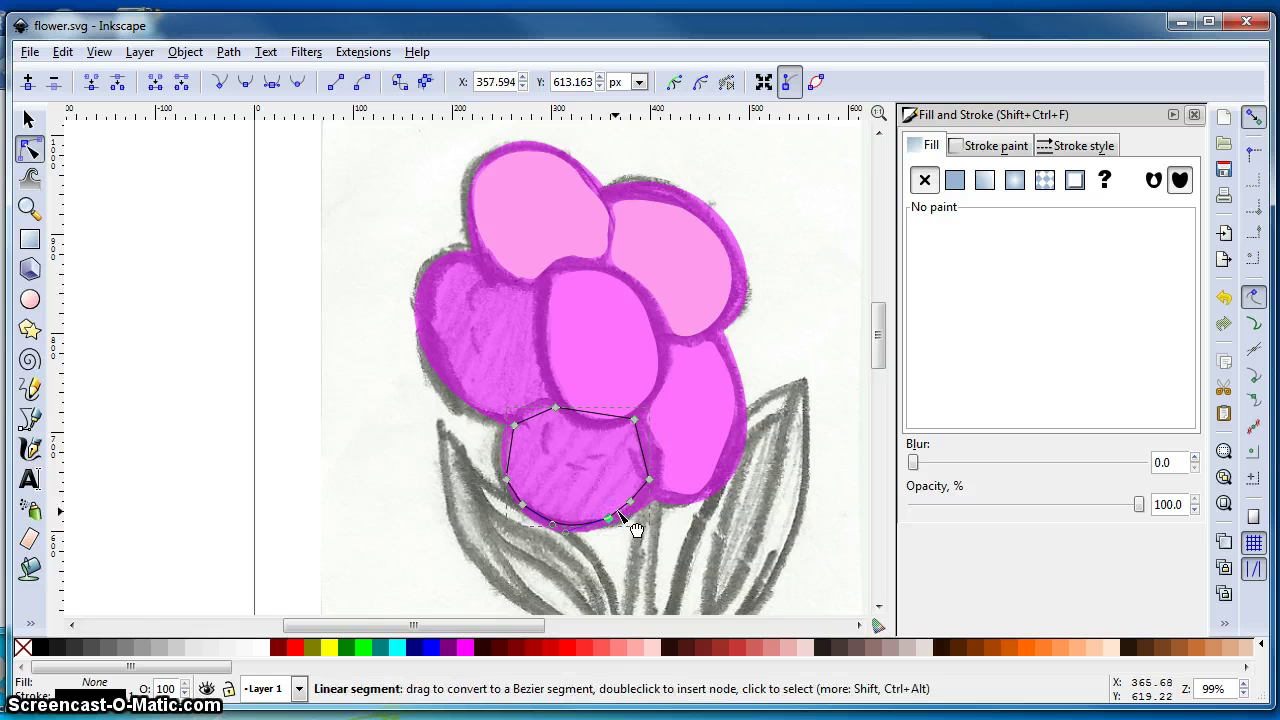
left_click(629, 506)
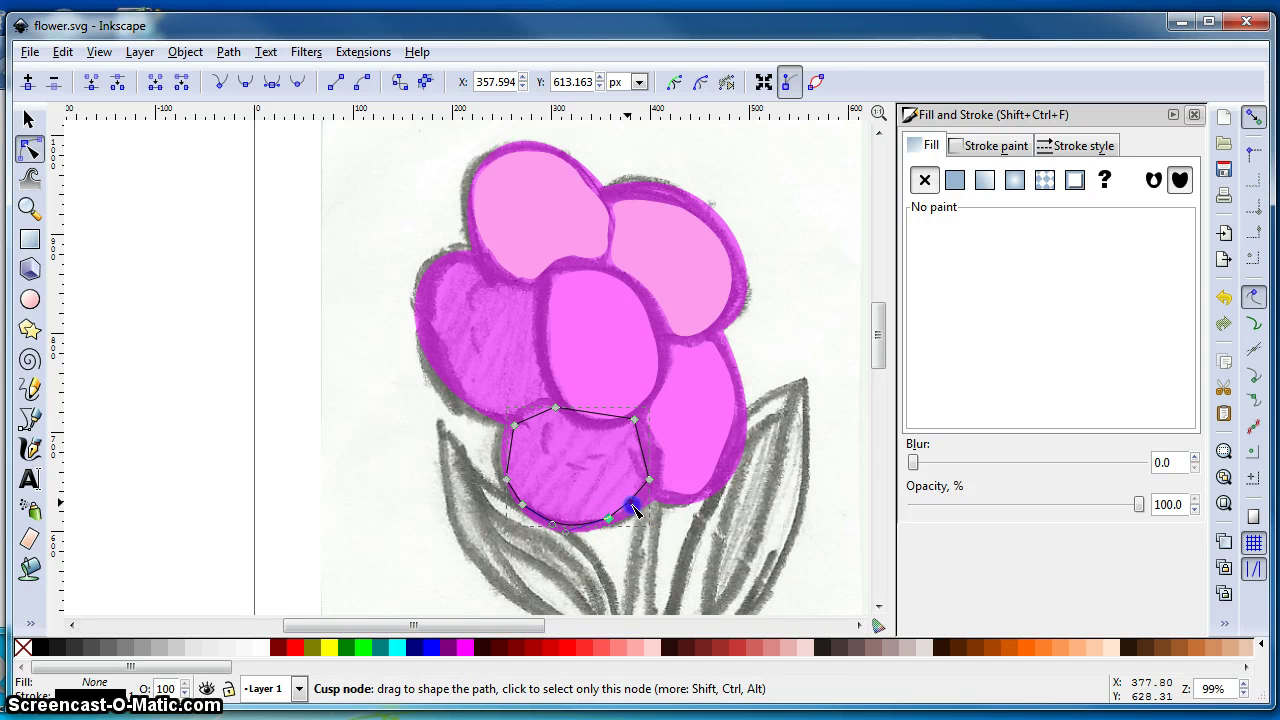
left_click_drag(634, 509, 640, 506)
left_click(650, 482)
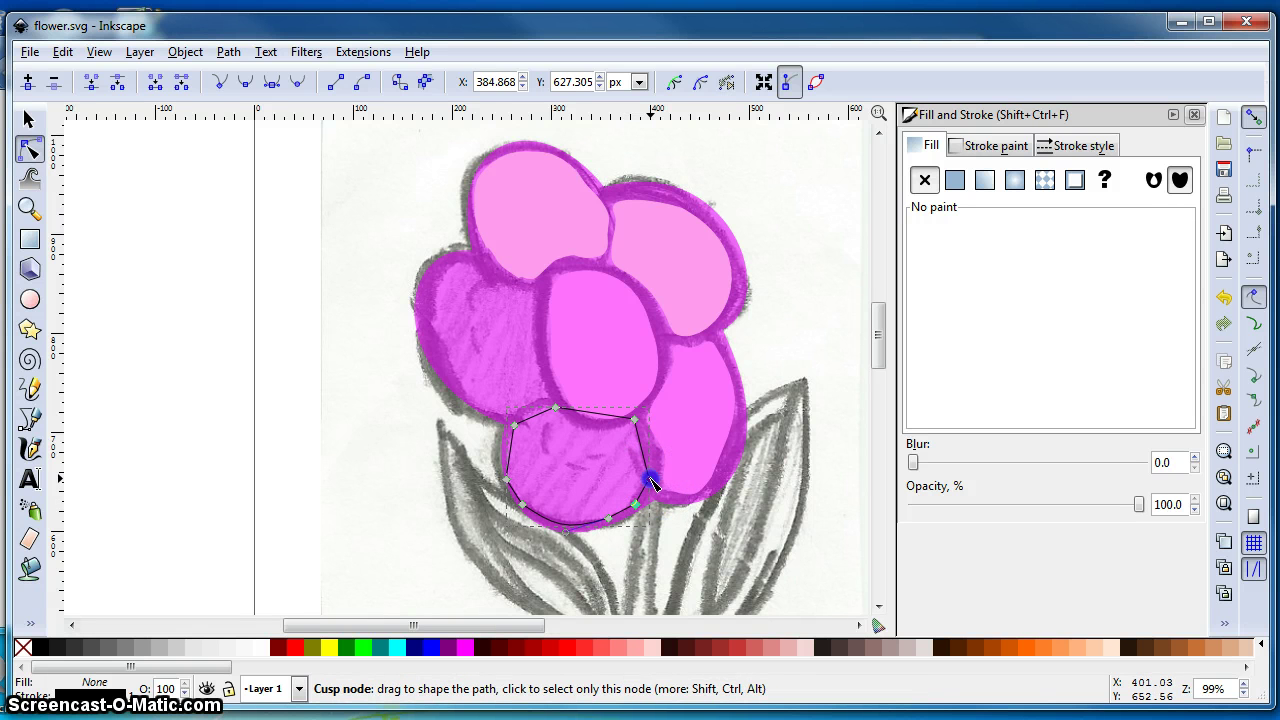
left_click(650, 482)
- Zoom in and bend the outline's top segment into a curve along the petal
scroll(657, 500, "up", 3, "ctrl")
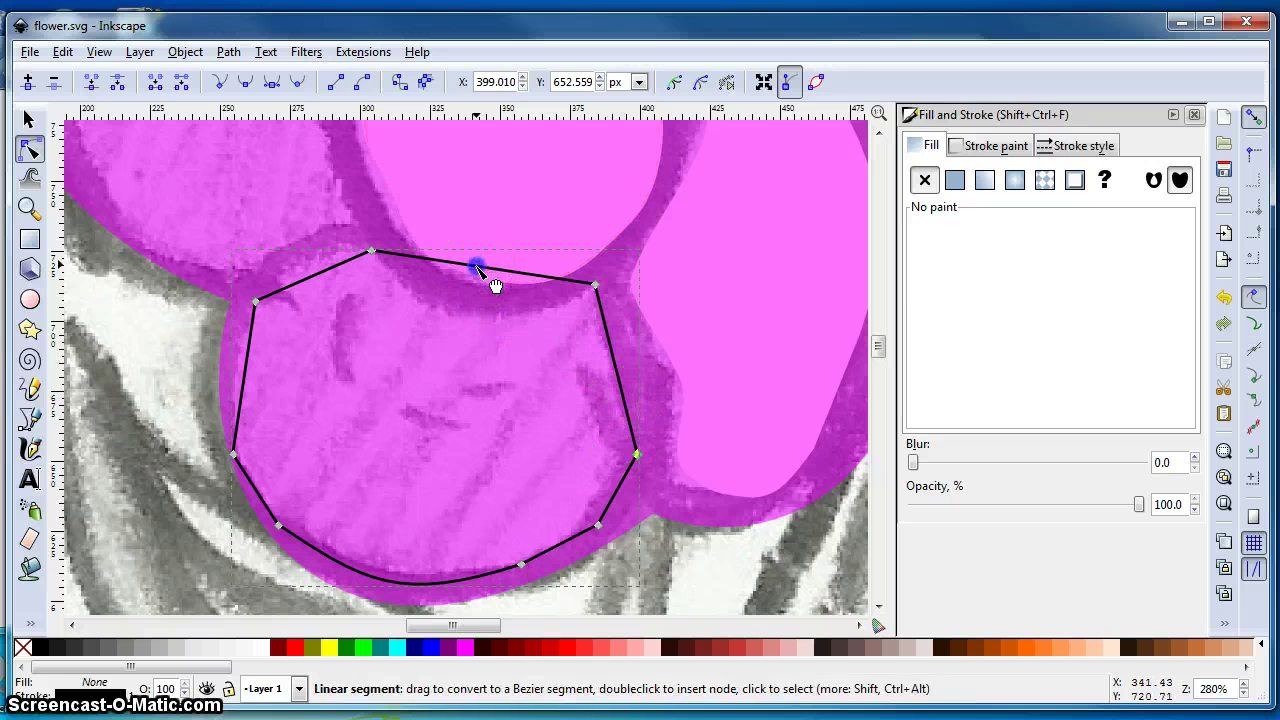
left_click_drag(478, 268, 434, 341)
left_click(526, 314)
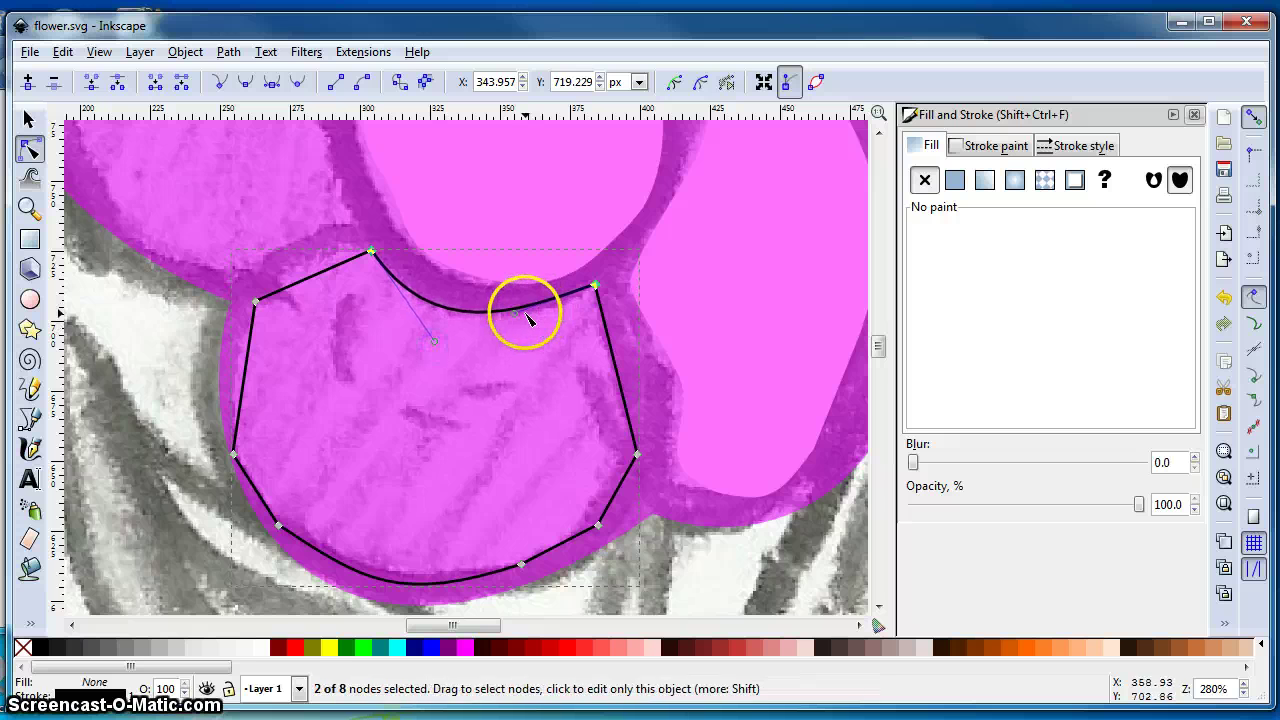
left_click_drag(520, 322, 523, 323)
- Curve the left side, moving the lower-left node onto the petal edge and adjusting its handle
left_click(329, 274)
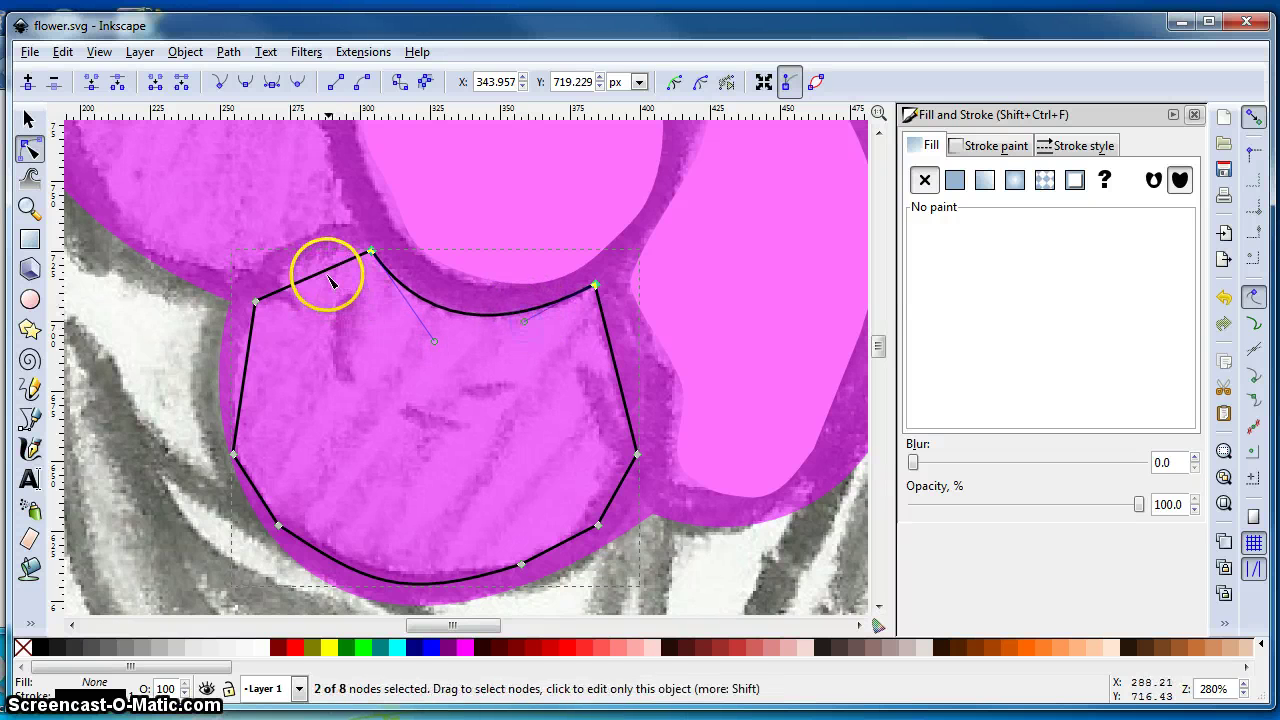
left_click(244, 352)
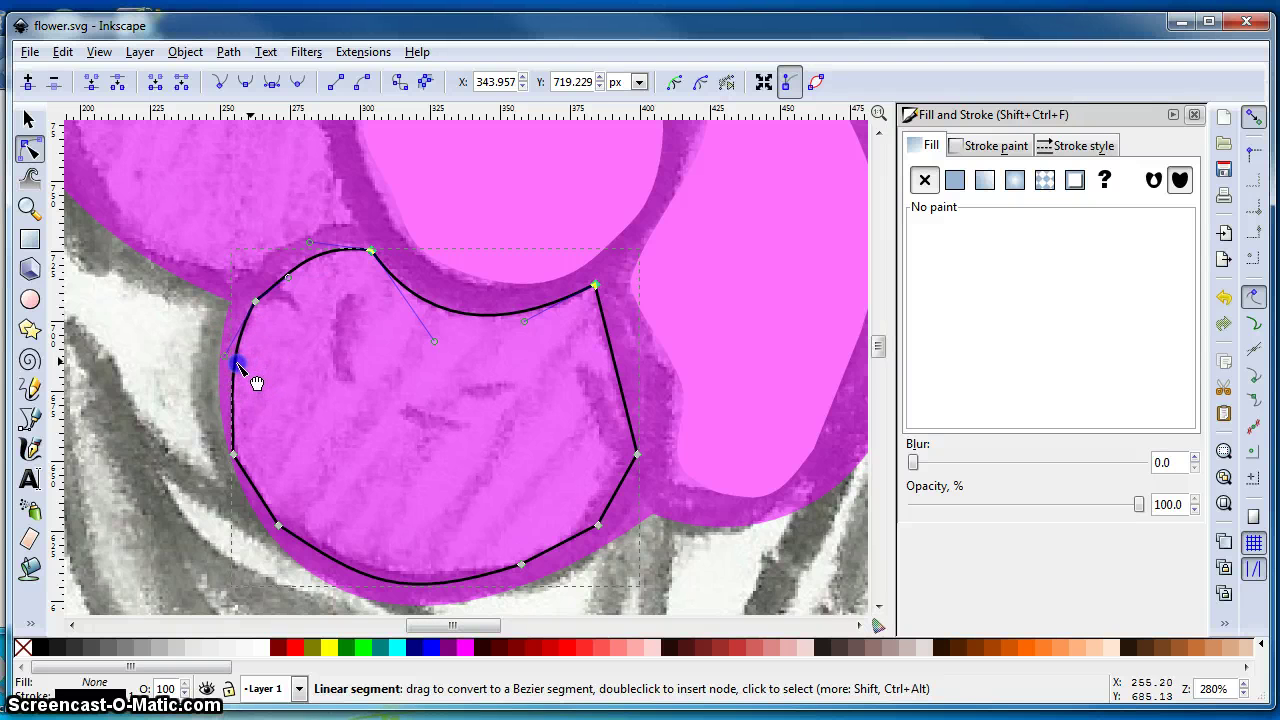
left_click(235, 456)
left_click_drag(242, 452, 238, 449)
left_click(240, 398)
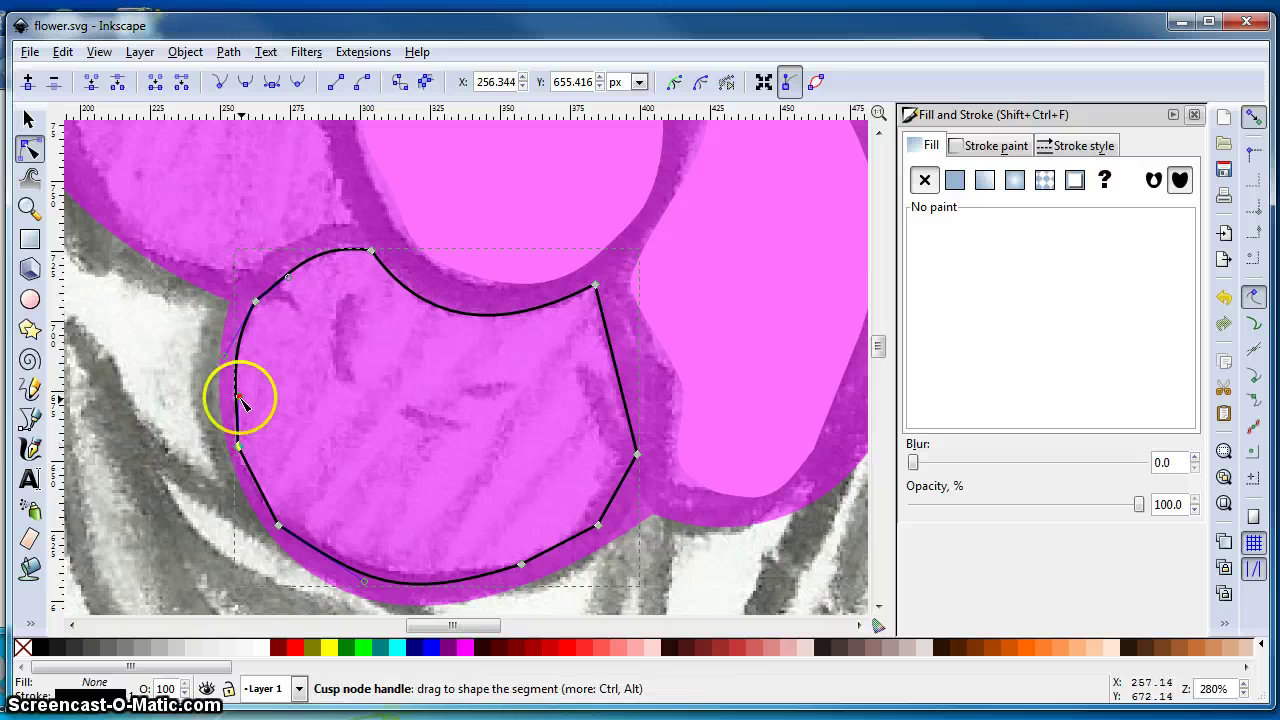
left_click_drag(228, 400, 223, 400)
- Bend the lower-left and bottom segments to follow the petal's lower edge
left_click(256, 476)
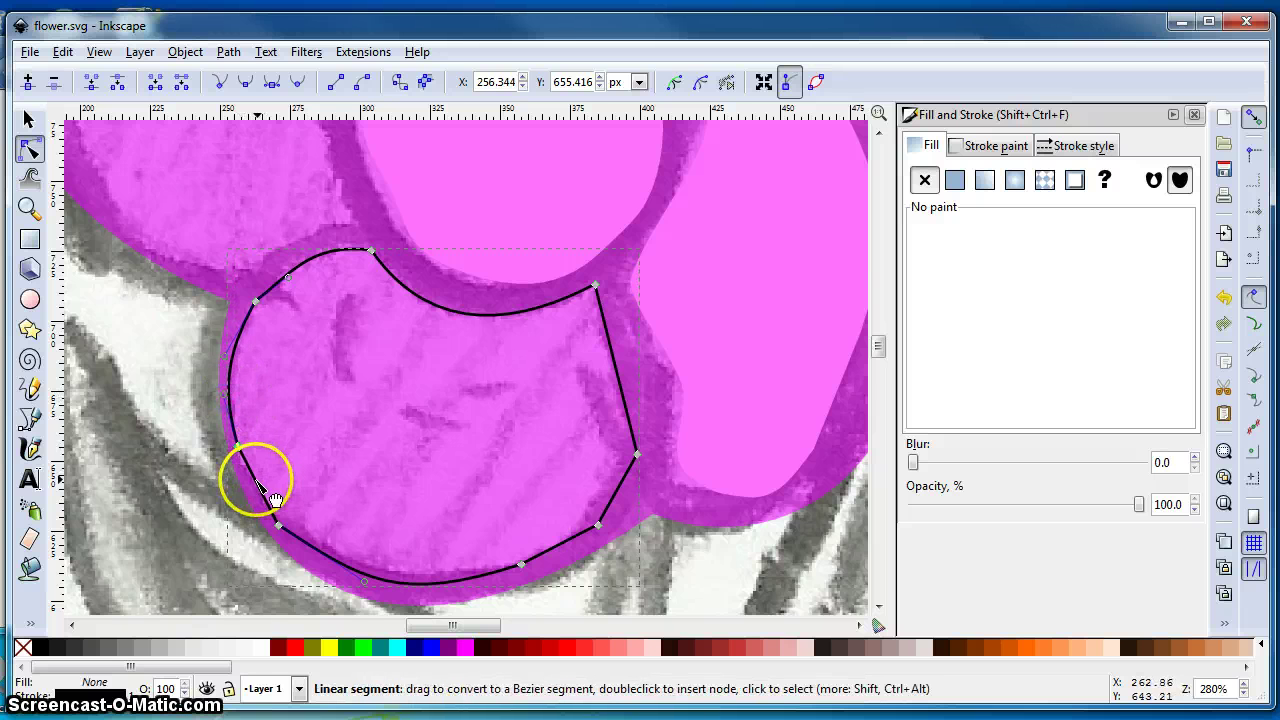
left_click_drag(256, 487, 262, 494)
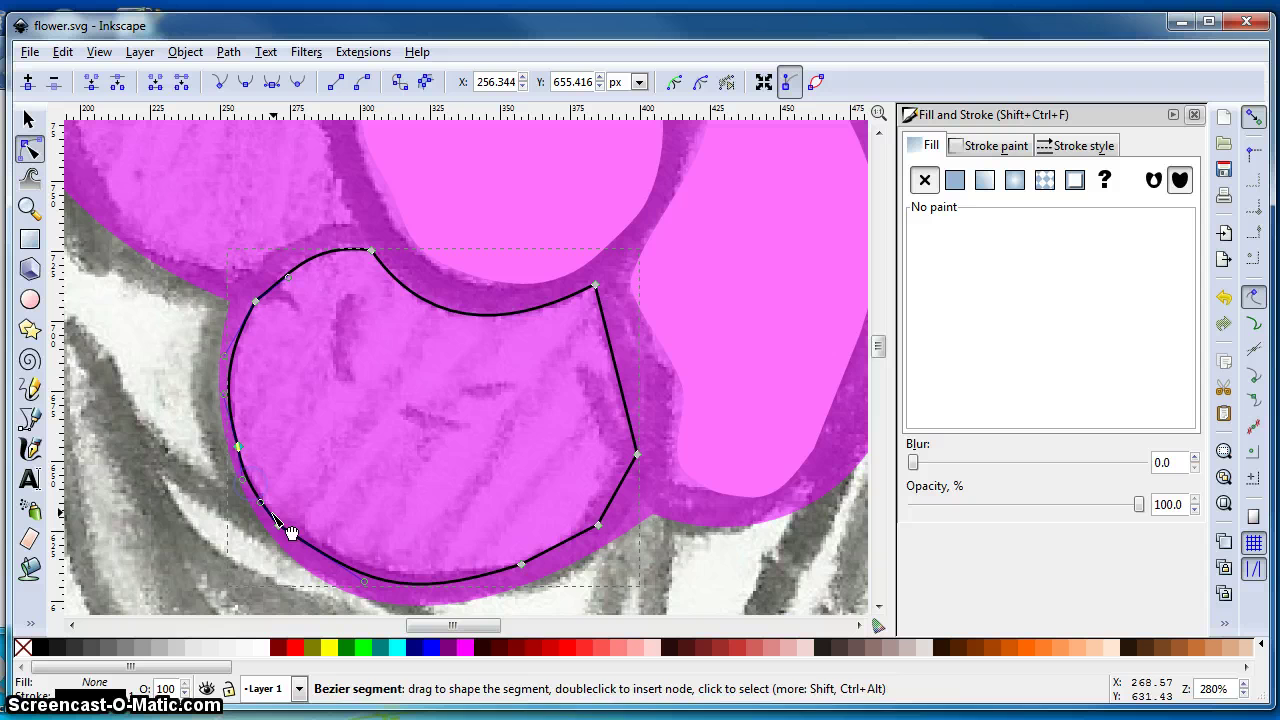
left_click(329, 553)
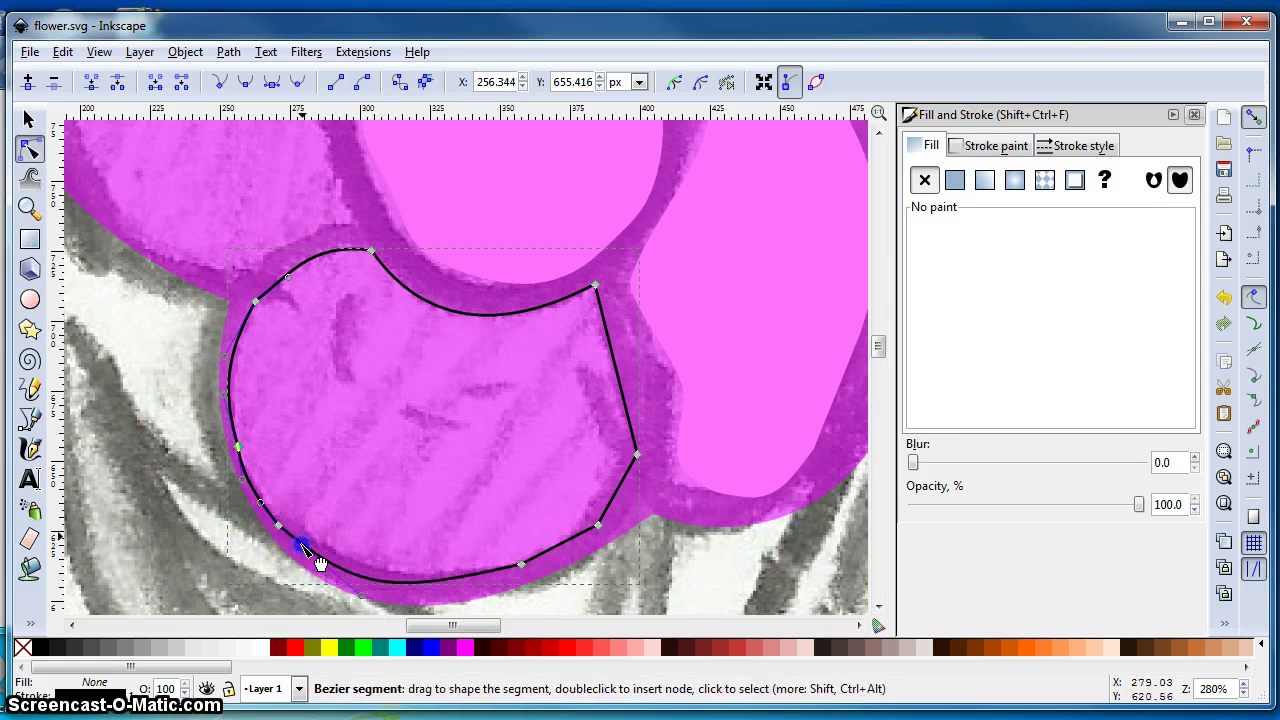
left_click(337, 571)
left_click_drag(360, 585, 320, 571)
- Reshape the bottom-right curve via its handle, then reselect the black petal outline
left_click(534, 555)
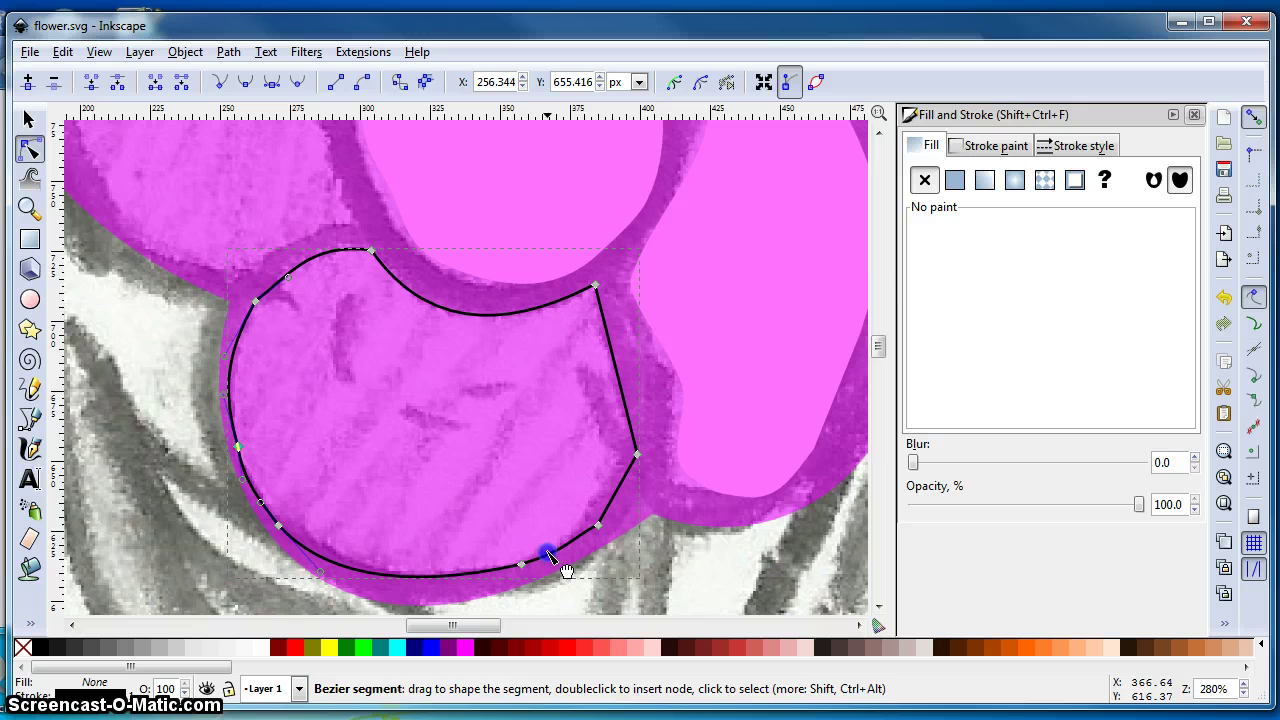
left_click(598, 524)
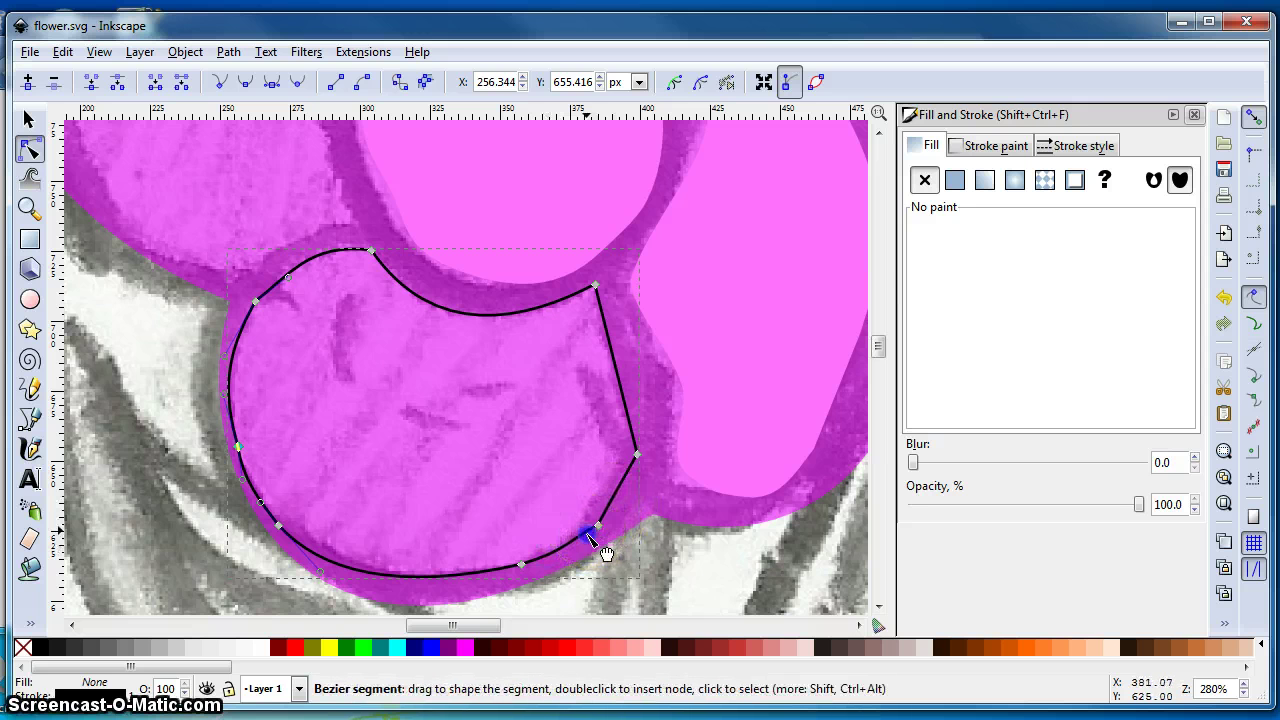
left_click(589, 540)
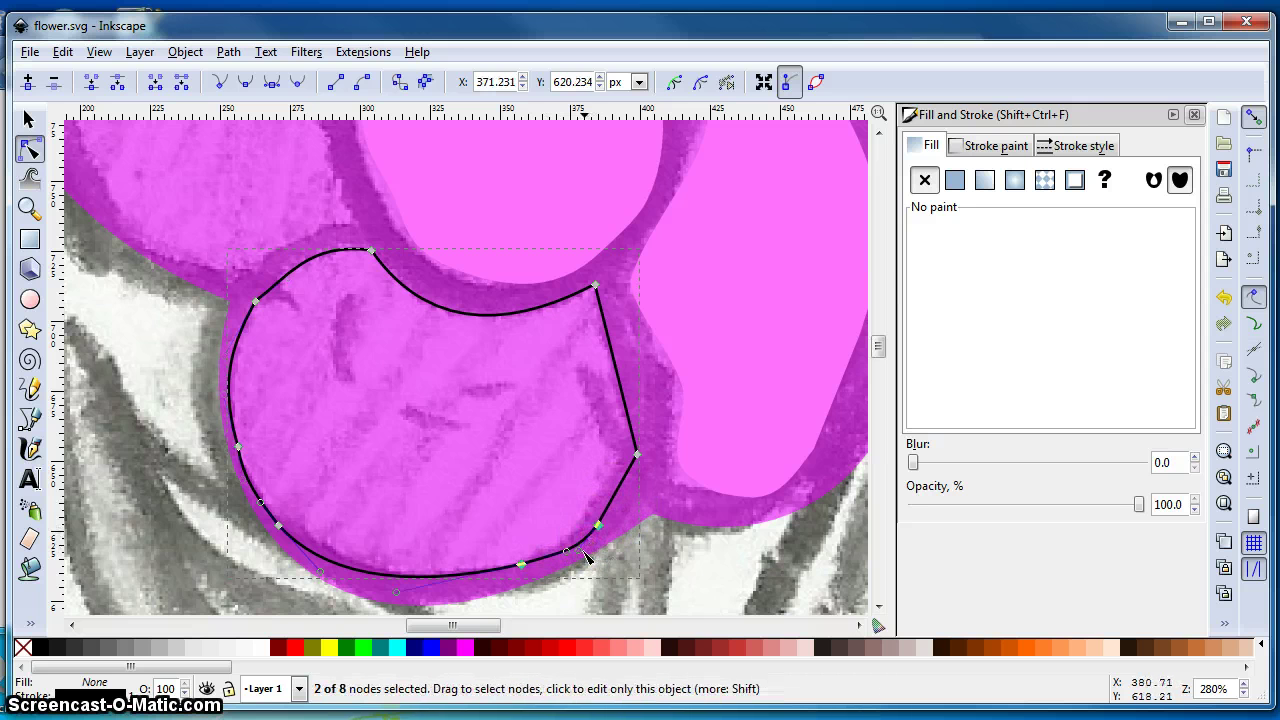
left_click(576, 552)
left_click_drag(578, 557, 571, 553)
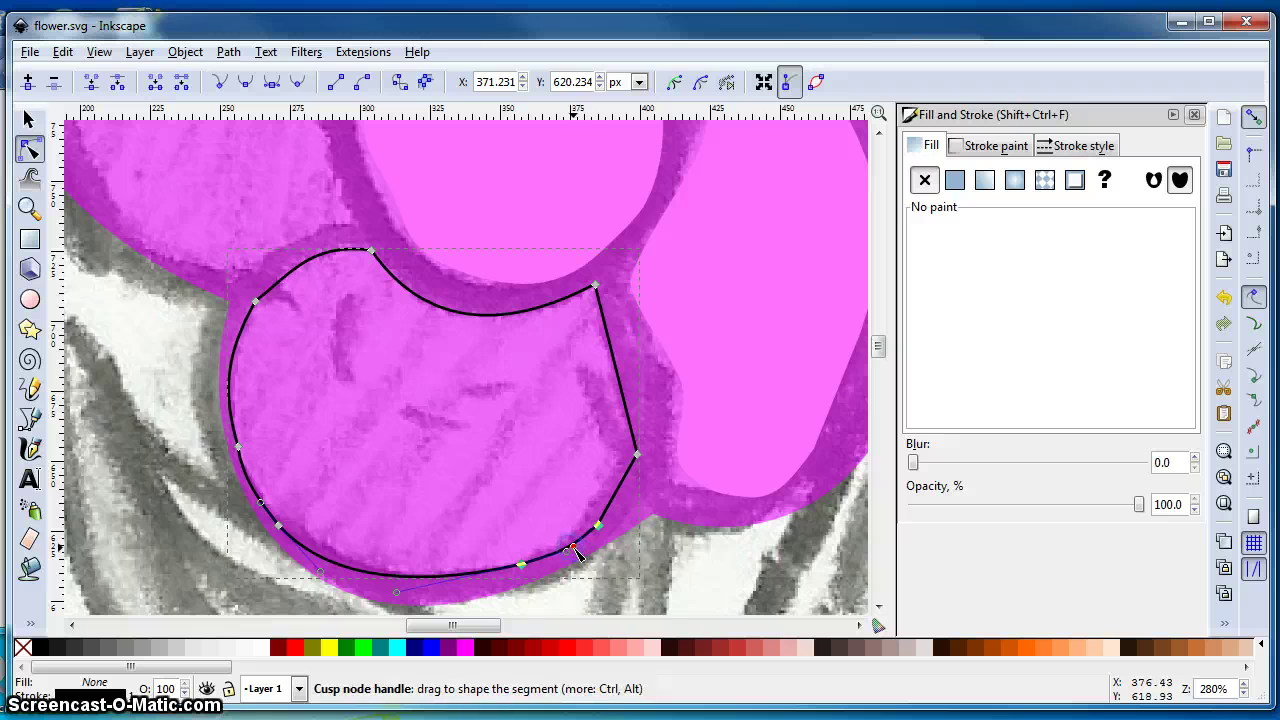
left_click(626, 496)
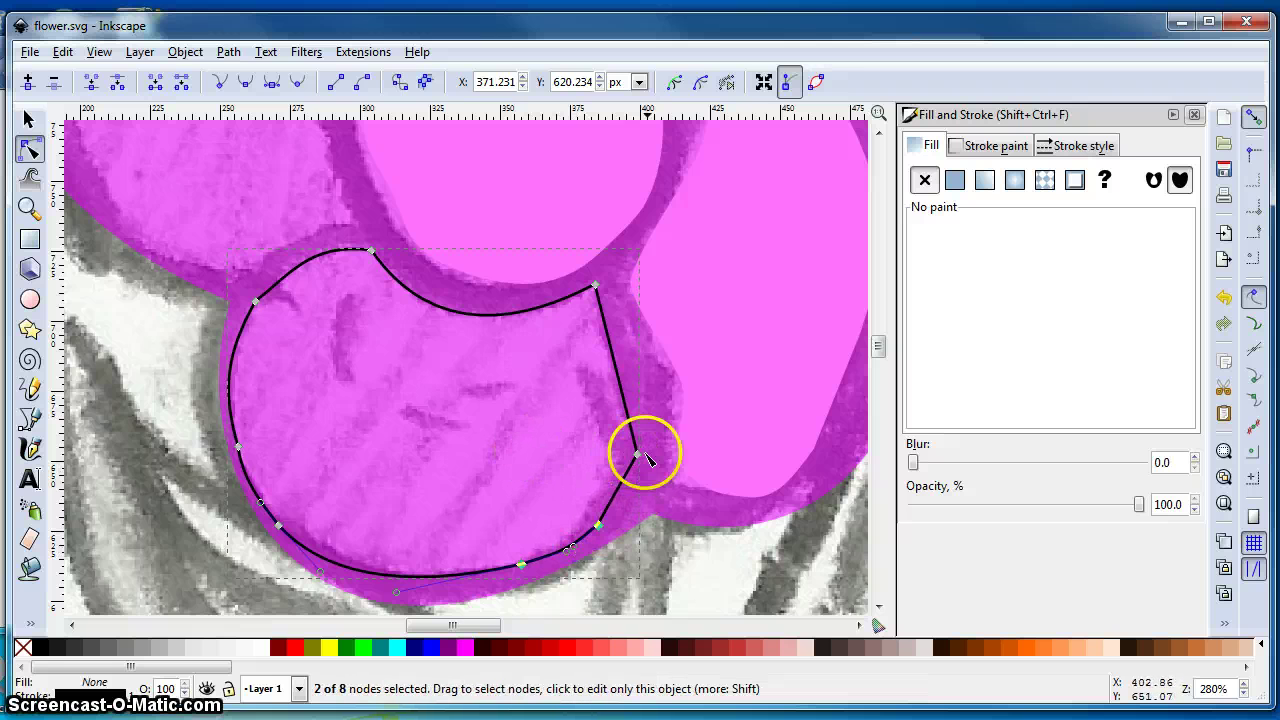
left_click(666, 506)
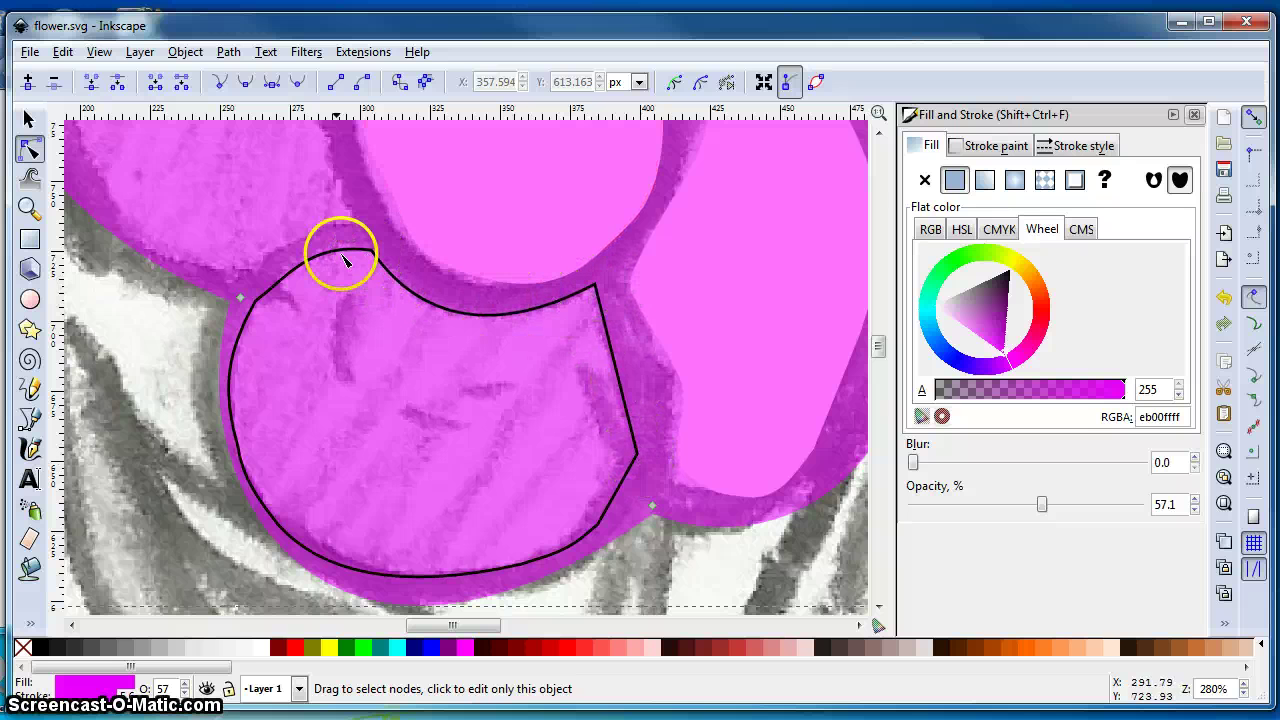
left_click(630, 474)
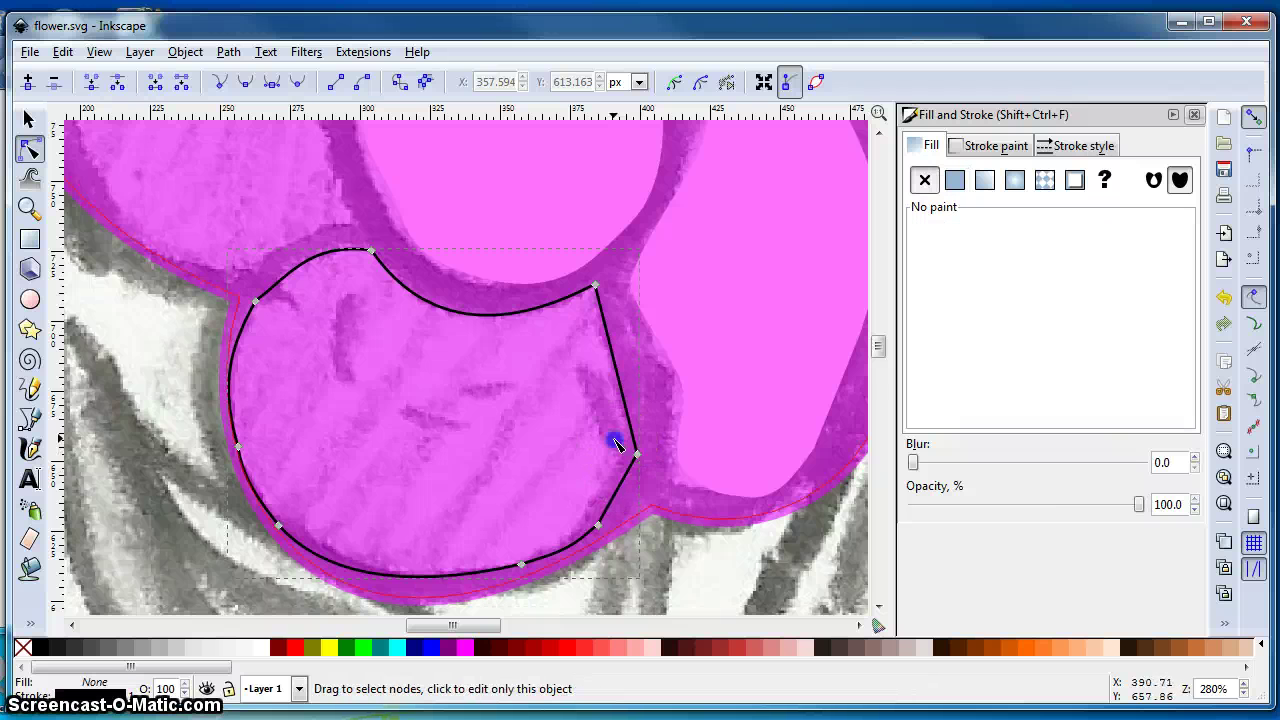
- Make the outline's right-side node smooth and adjust its handle to round the right edge
left_click(637, 456)
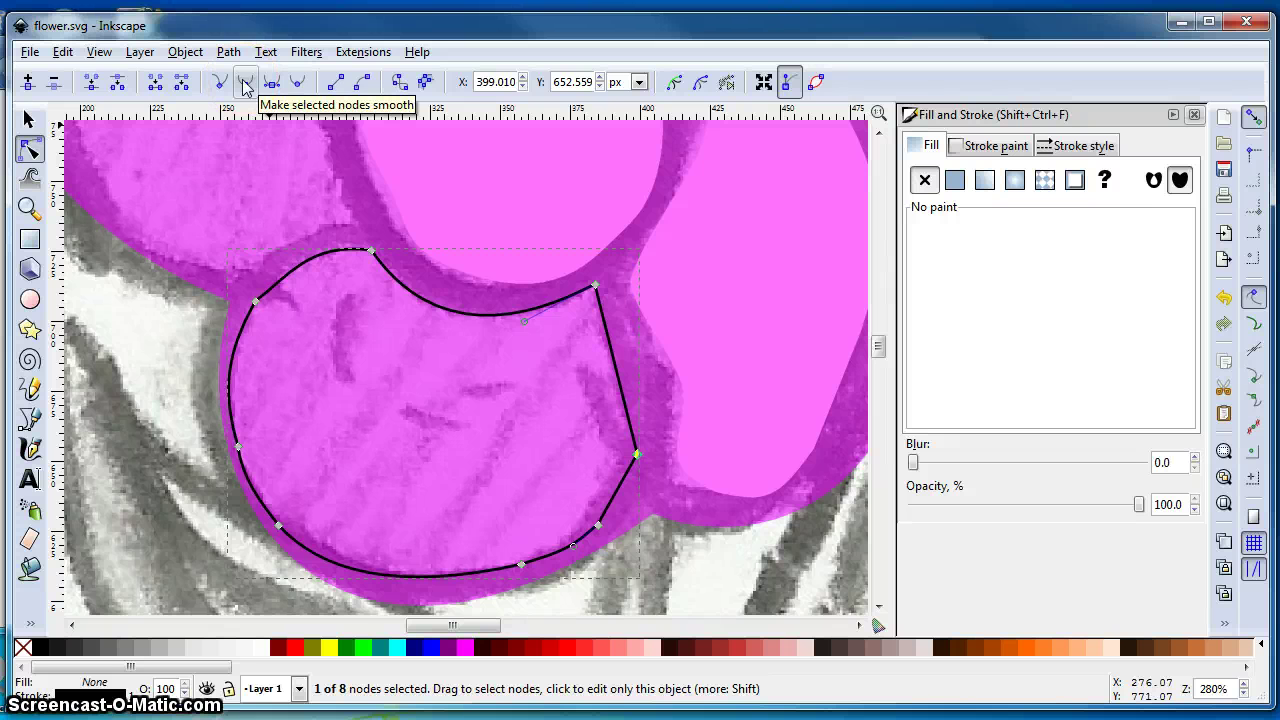
left_click(296, 82)
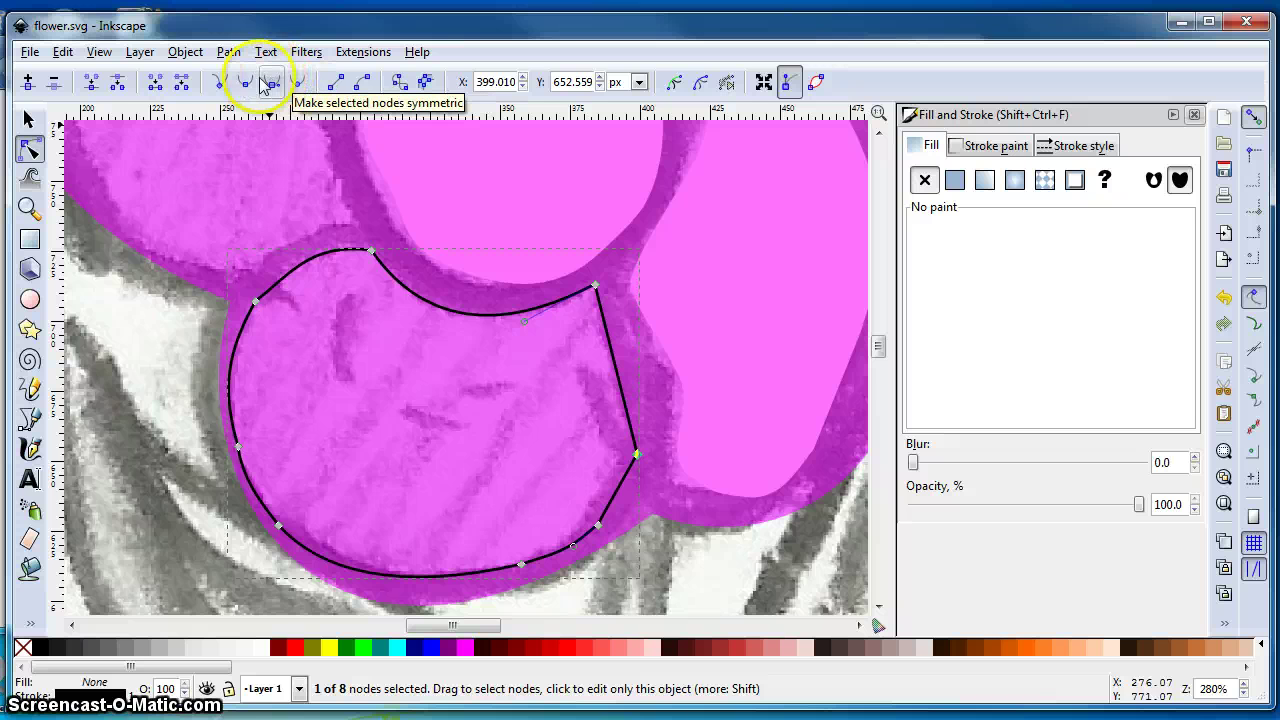
left_click(270, 83)
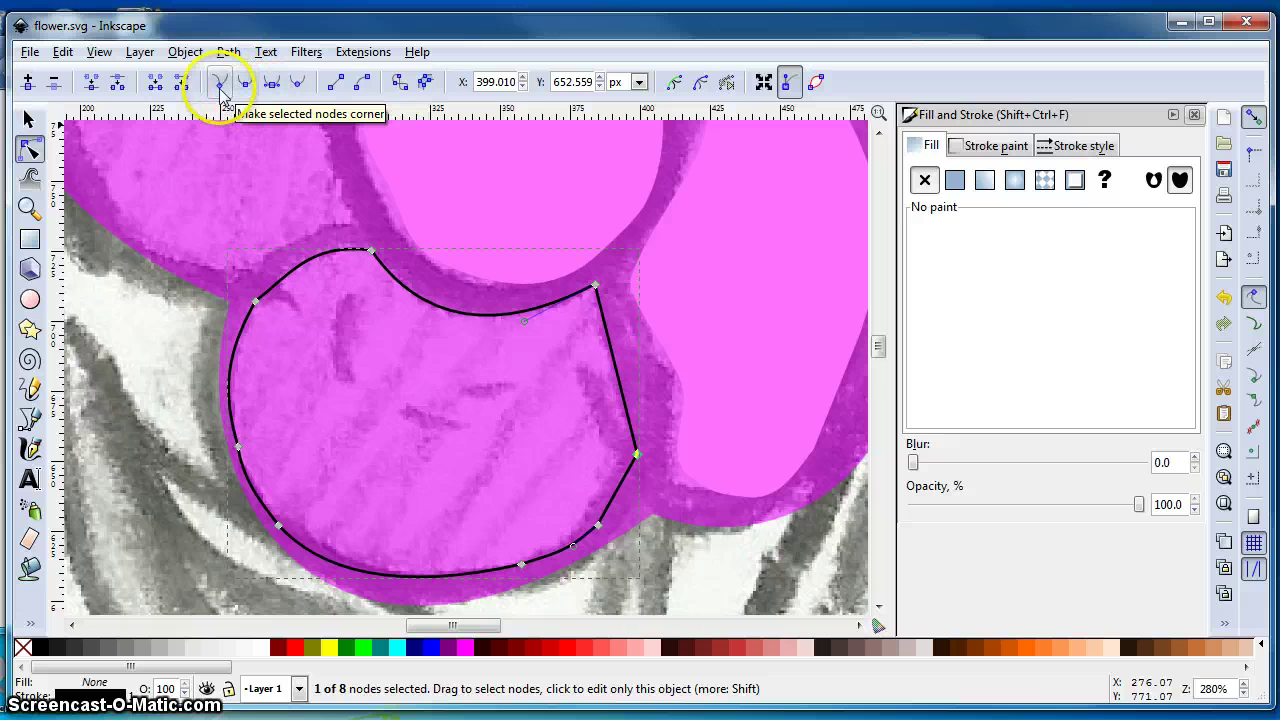
left_click(244, 86)
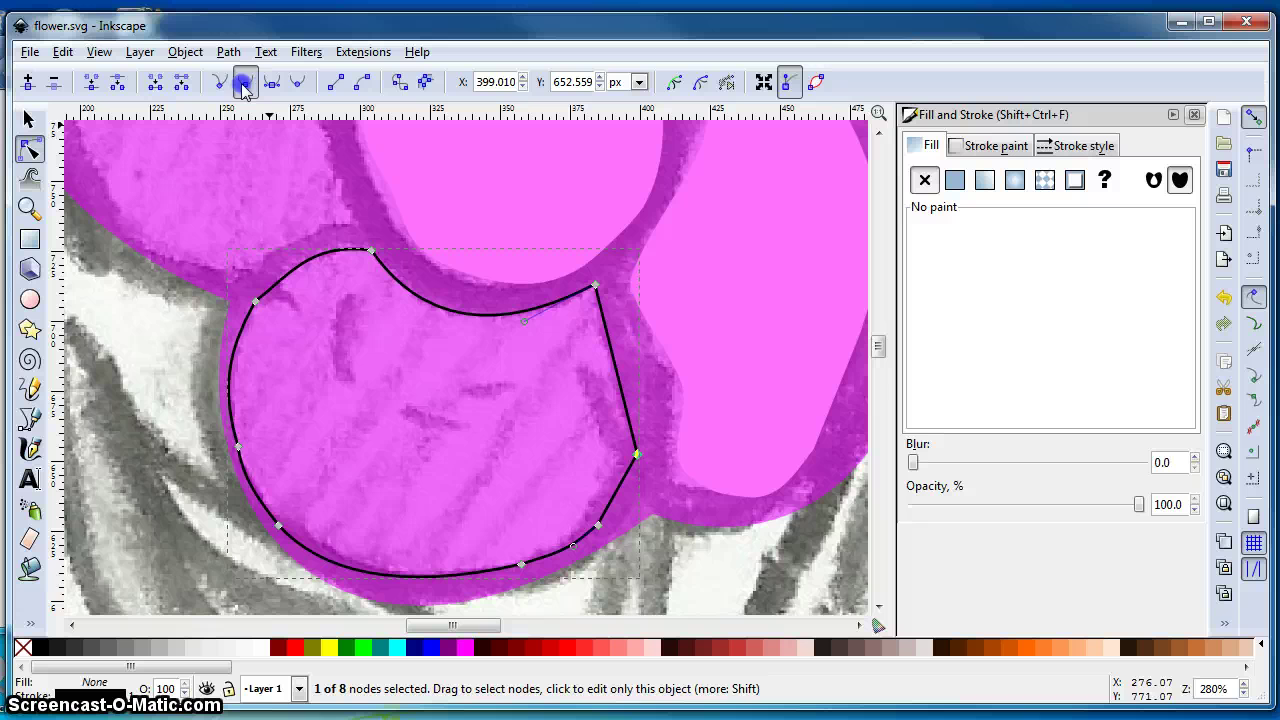
left_click(244, 86)
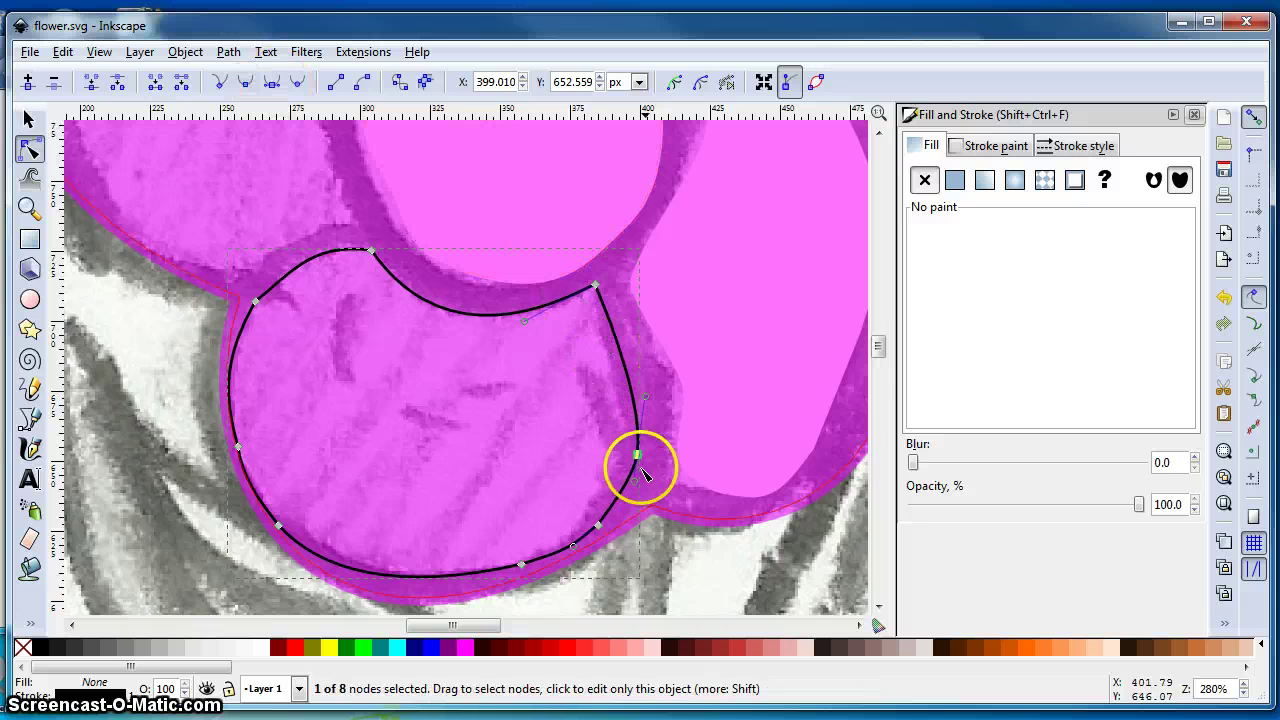
left_click(533, 452)
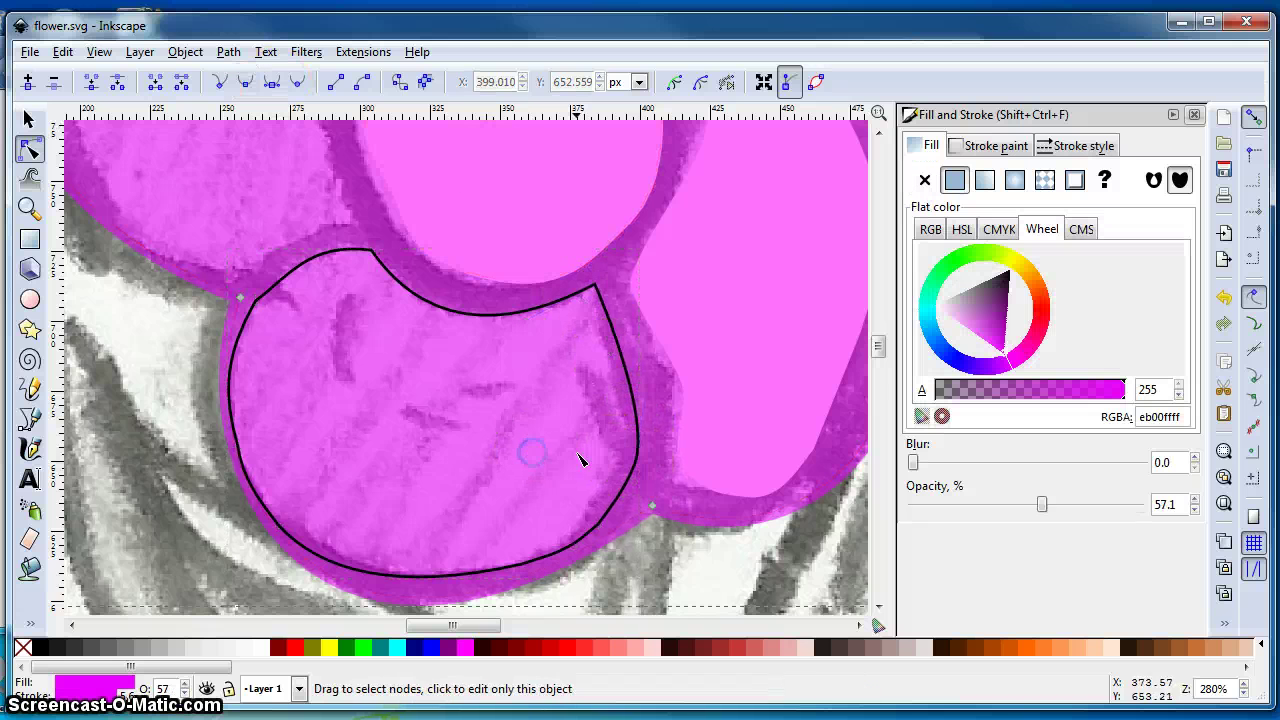
left_click(637, 457)
left_click_drag(636, 467, 629, 457)
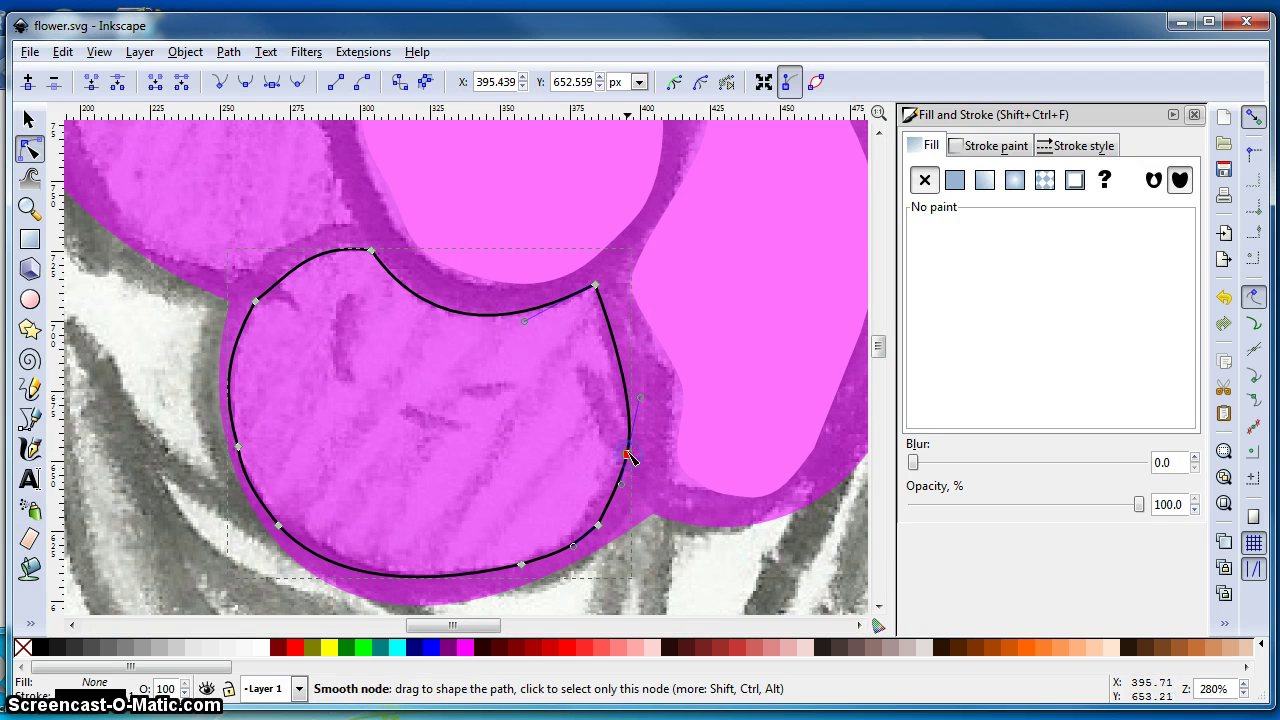
left_click_drag(637, 400, 635, 392)
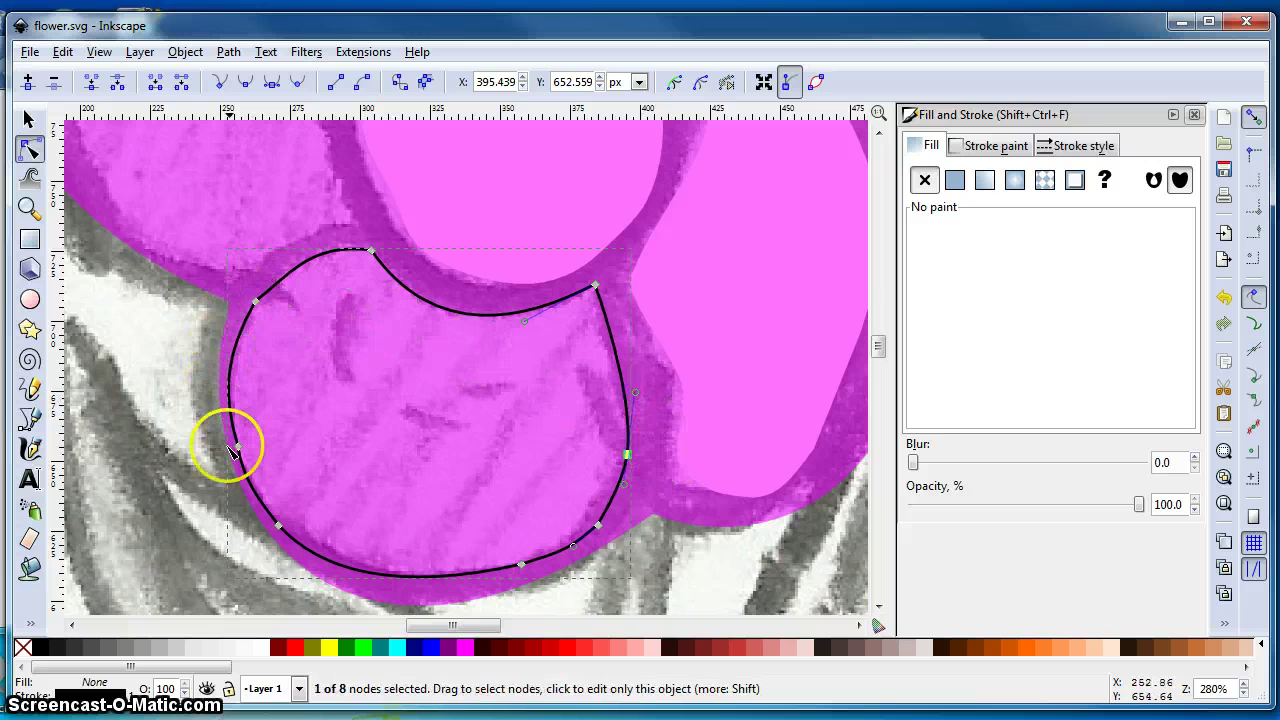
- Make the outline's left node smooth and reselect the black petal outline
left_click_drag(279, 525, 290, 529)
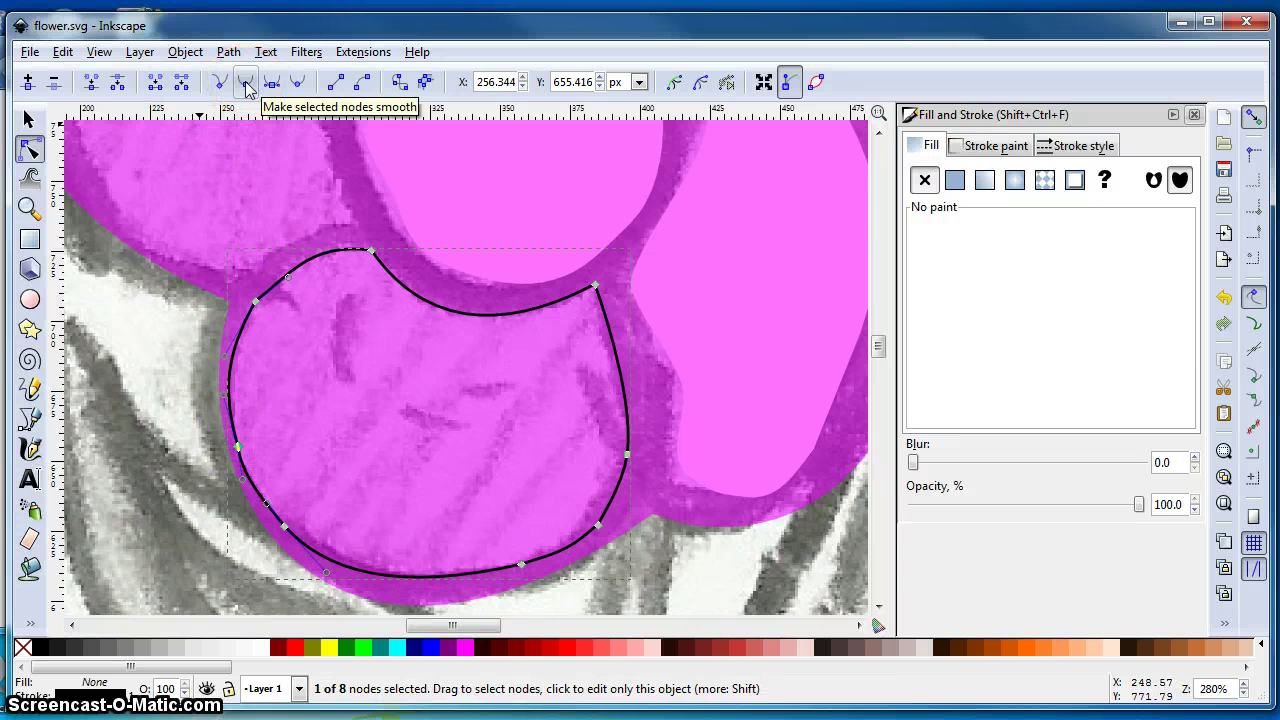
left_click(247, 88)
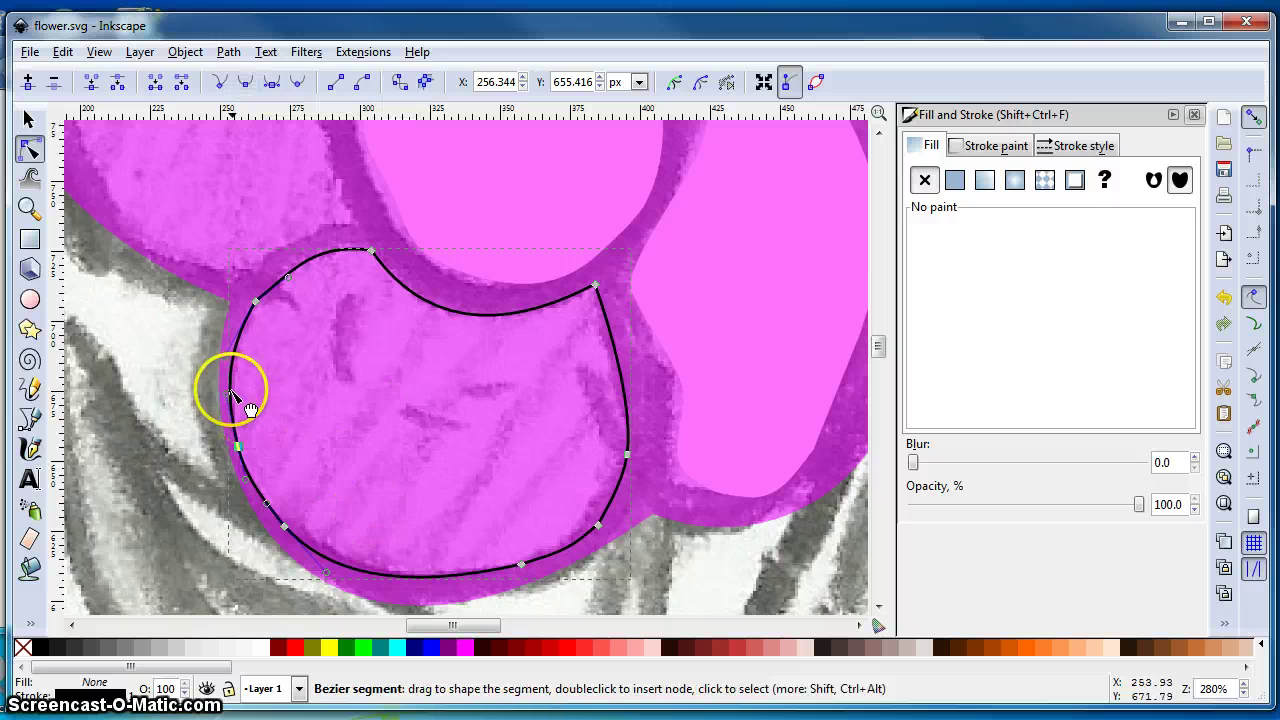
left_click(377, 412)
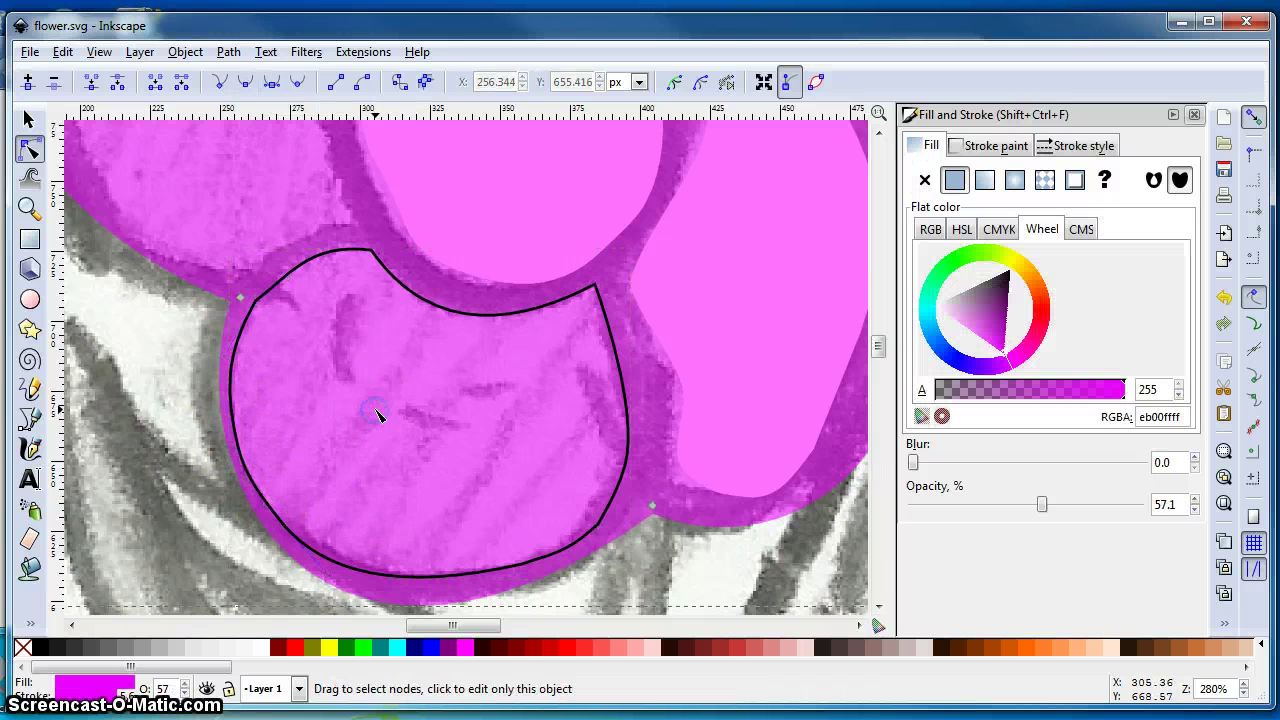
left_click(640, 437)
left_click(626, 386)
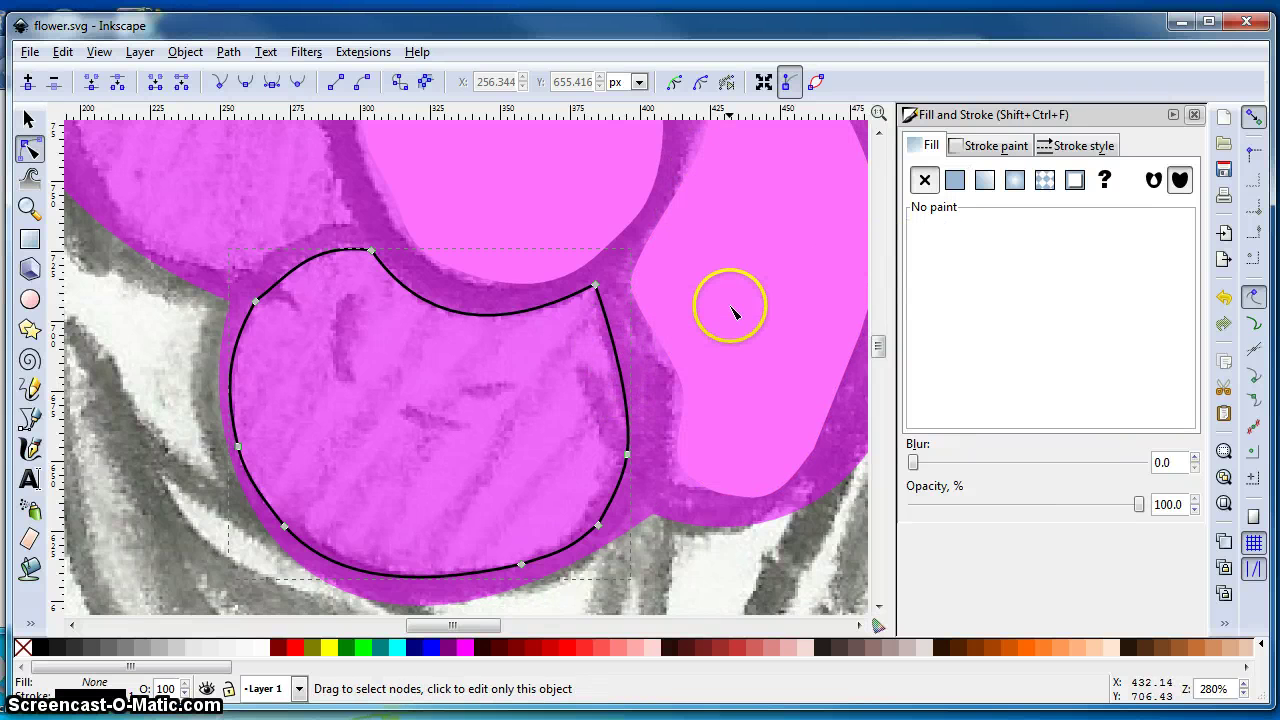
- Copy the light pink petal's colour ff9deeff, then select the unfilled lower petal outline
scroll(735, 310, "down", 1)
scroll(740, 305, "up", 5)
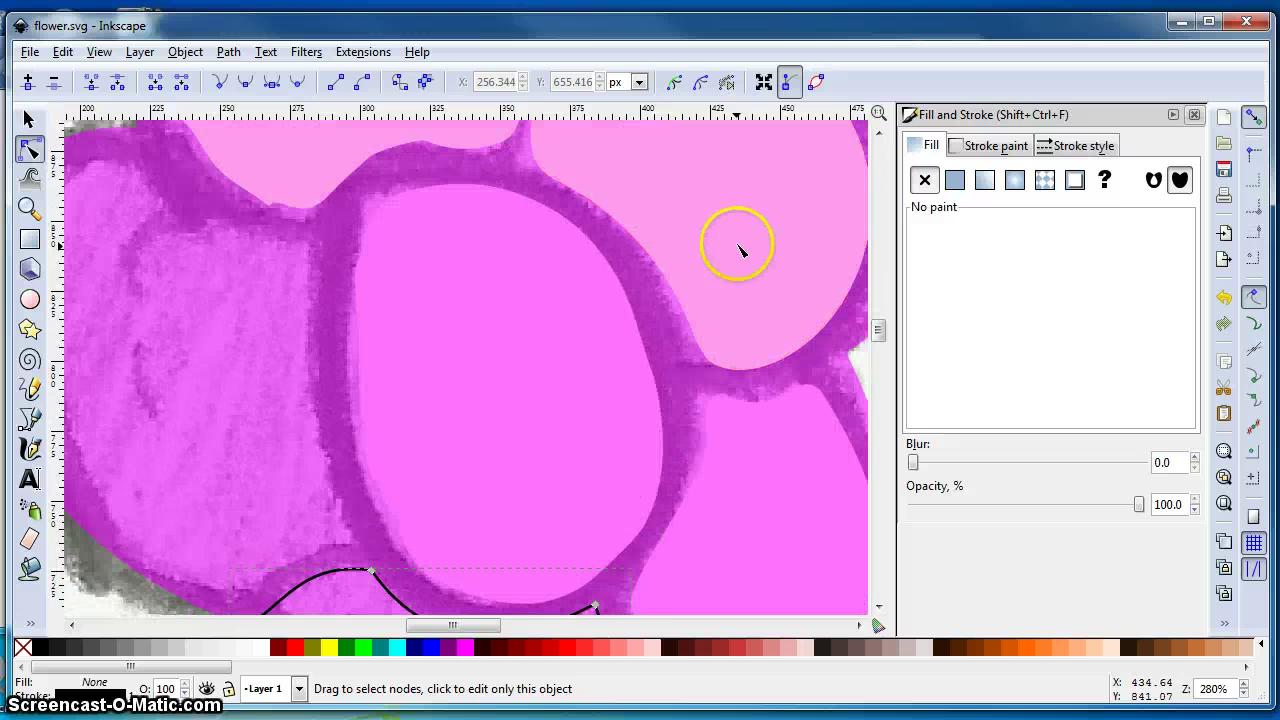
left_click(740, 250)
scroll(697, 203, "up", 3)
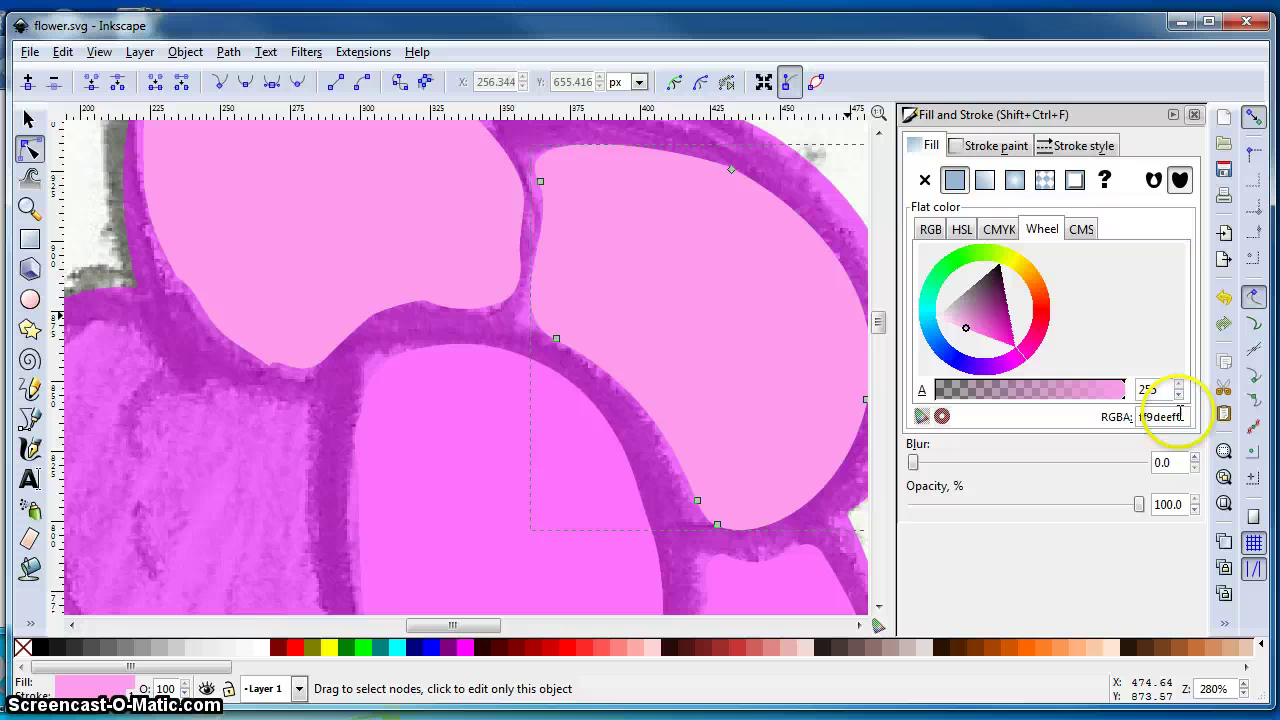
left_click_drag(1180, 417, 1160, 416)
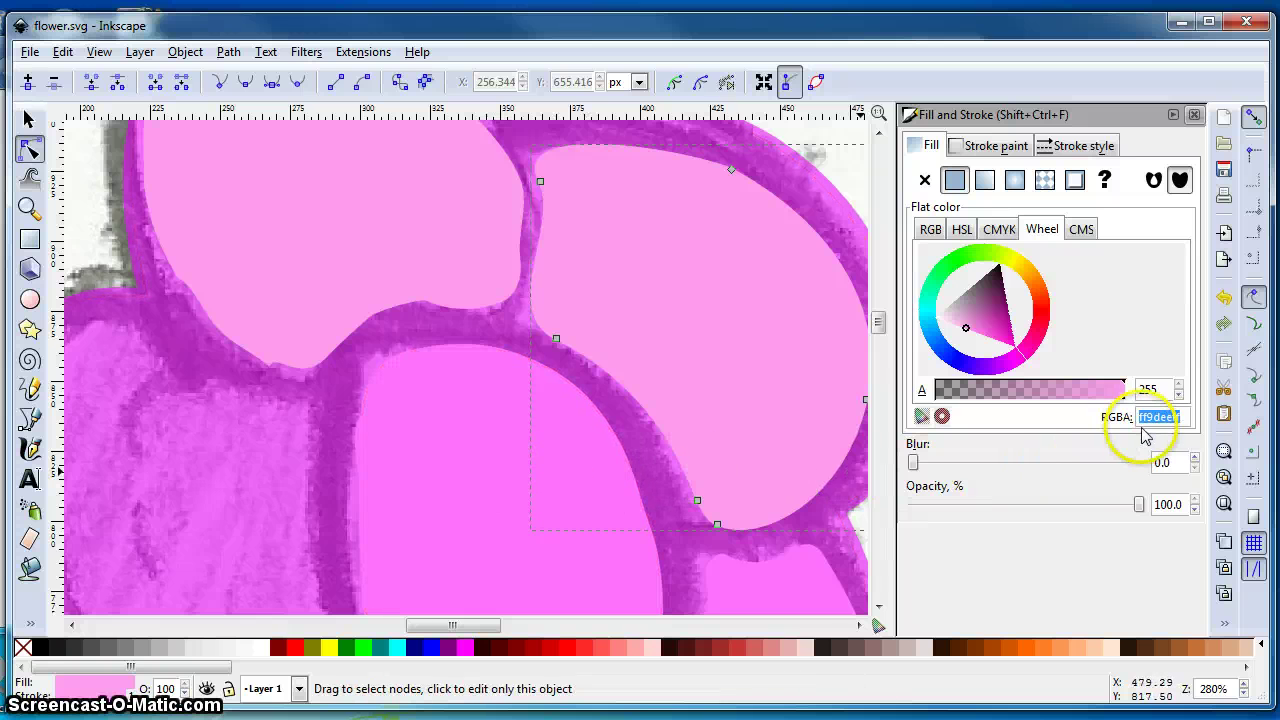
right_click(1185, 421)
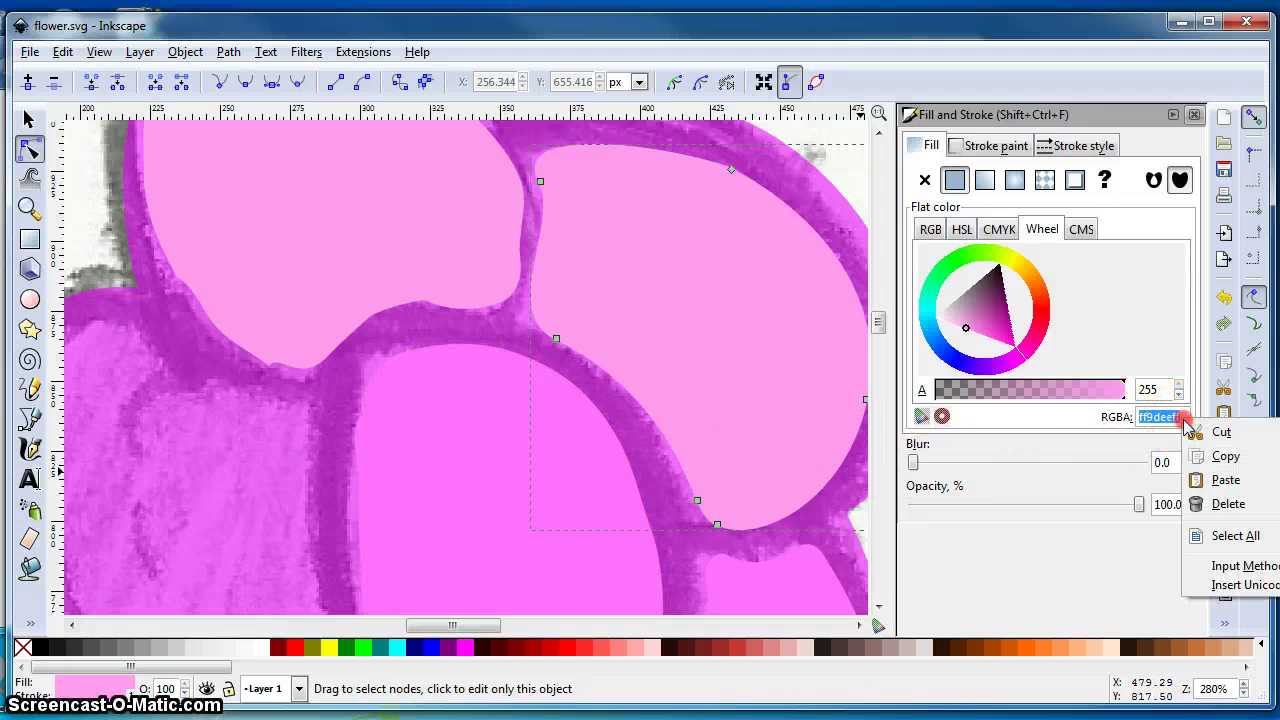
left_click(1224, 457)
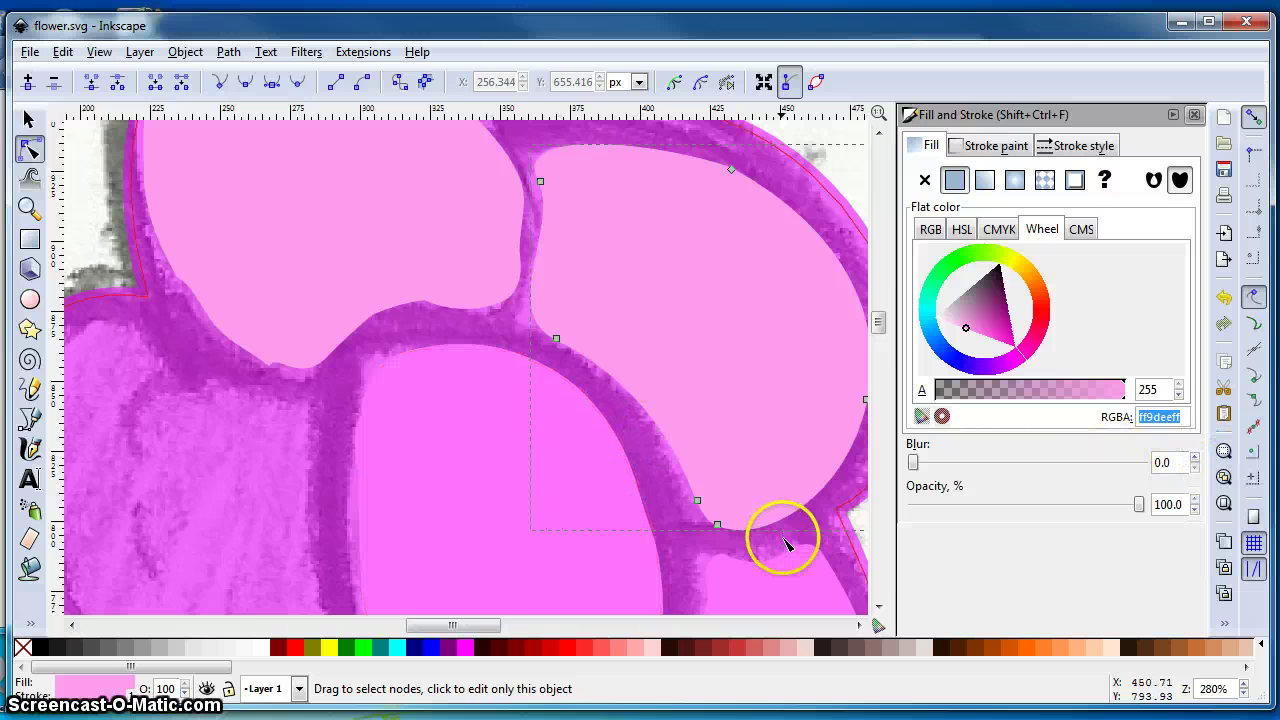
scroll(785, 540, "down", 5)
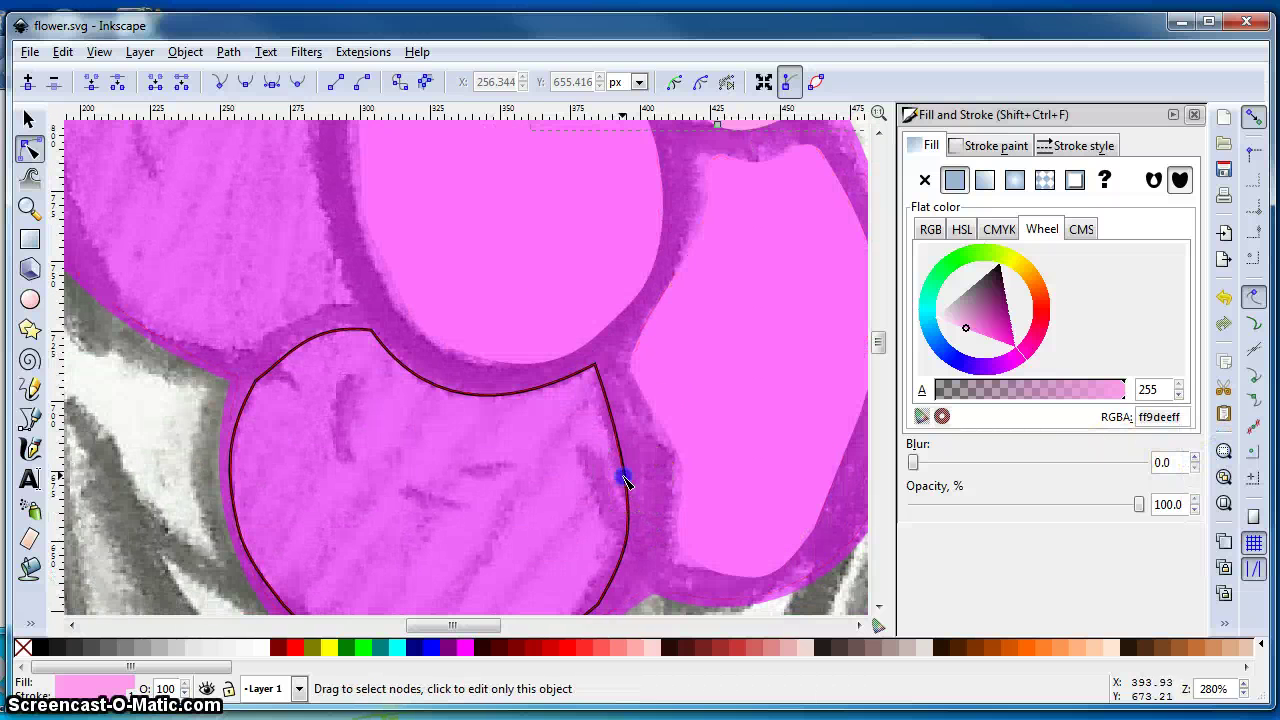
left_click(624, 482)
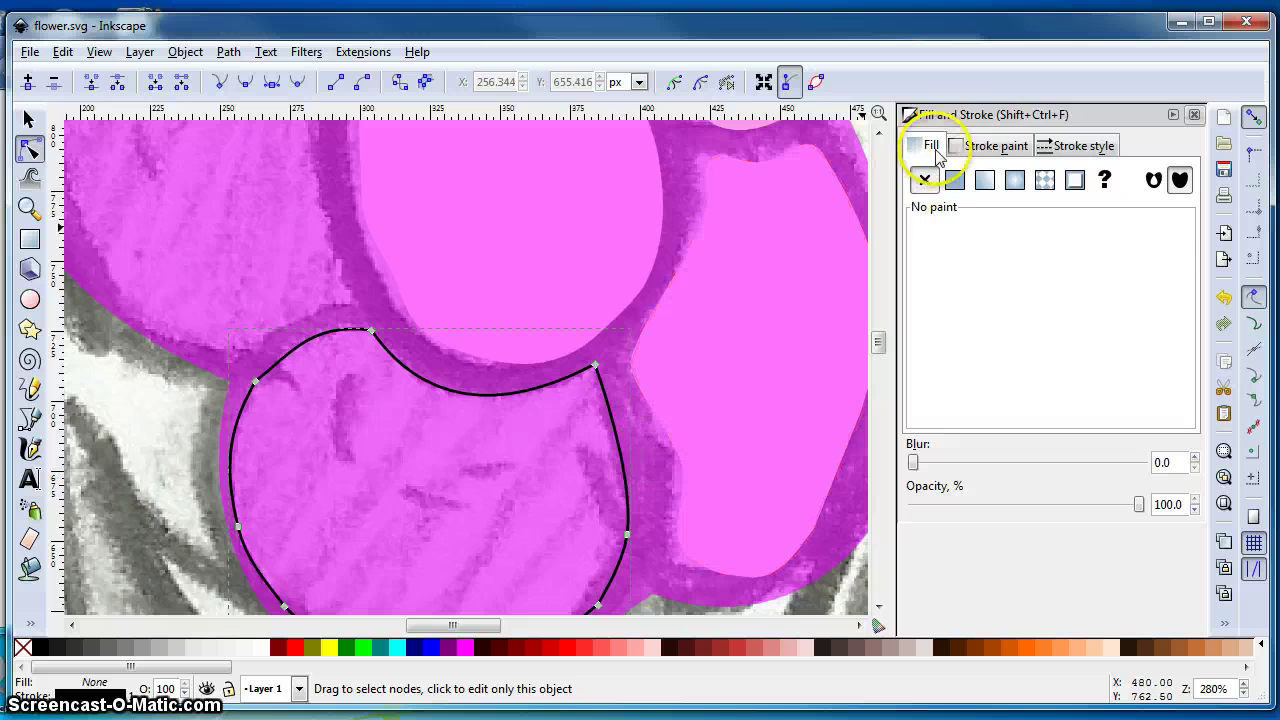
- Paste ff9deeff as the lower petal's stroke colour
left_click(972, 147)
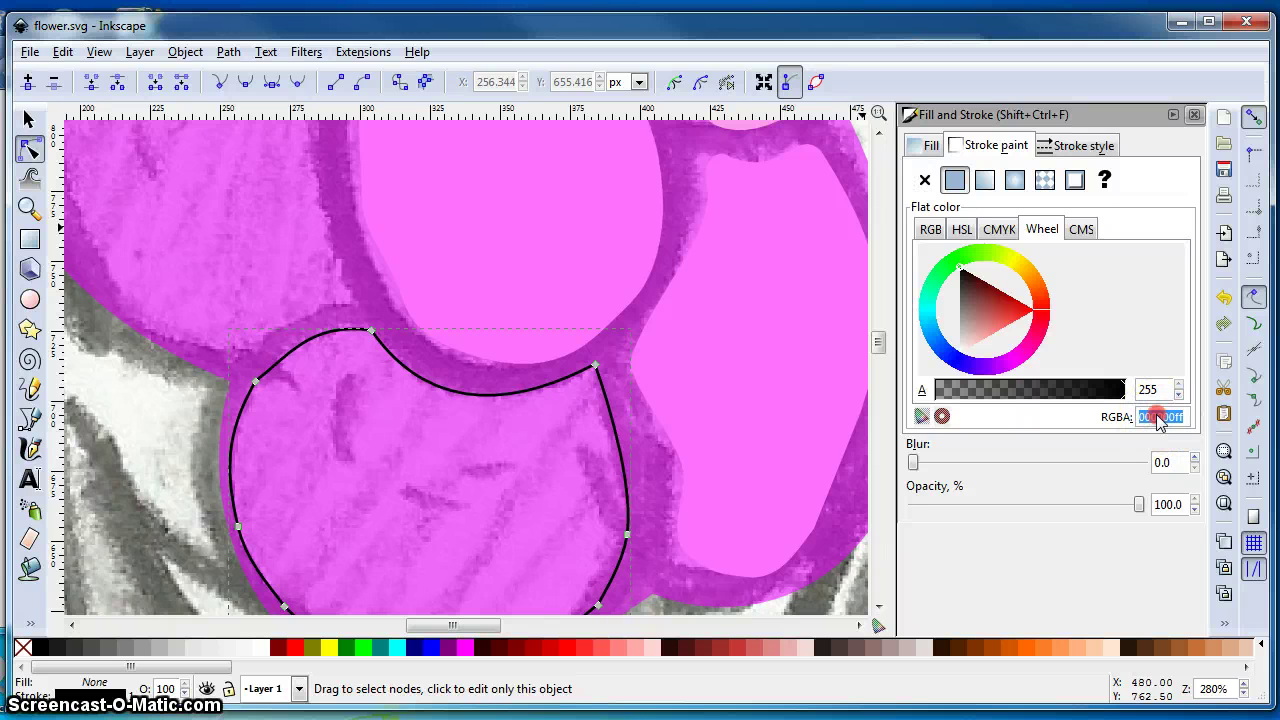
right_click(1158, 421)
left_click(1189, 485)
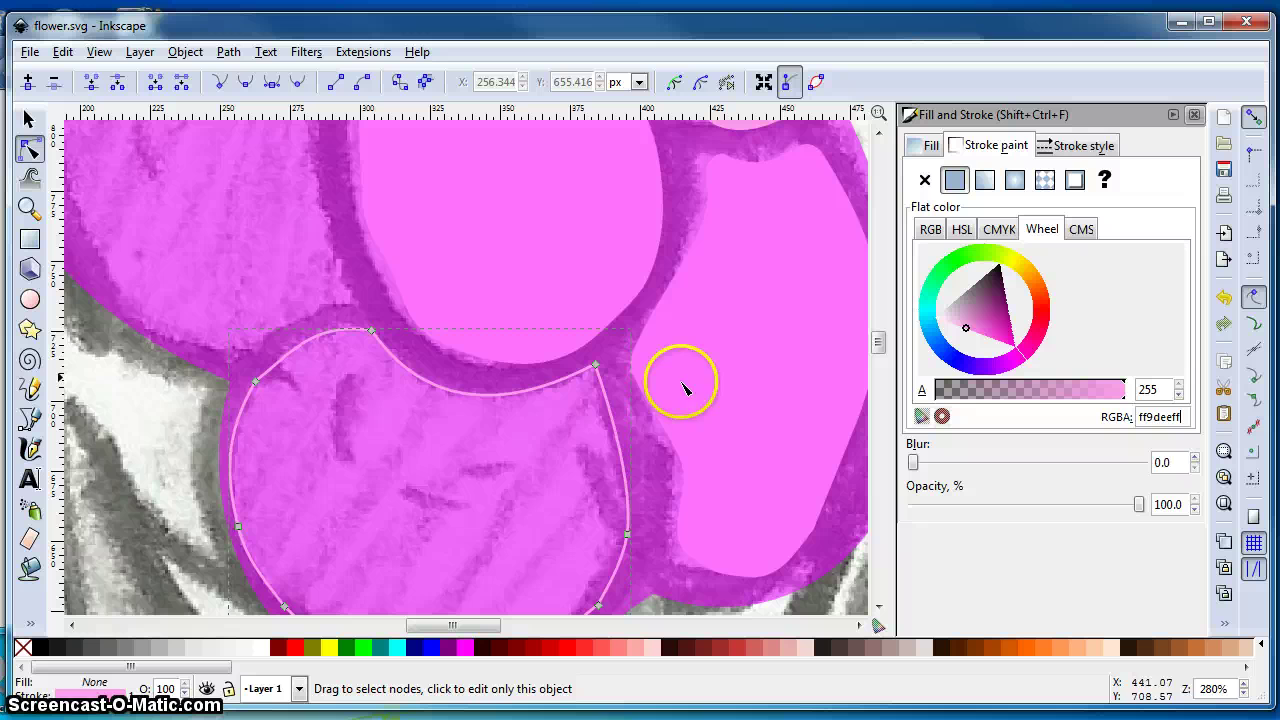
- Give the lower petal a flat light pink fill
left_click(930, 147)
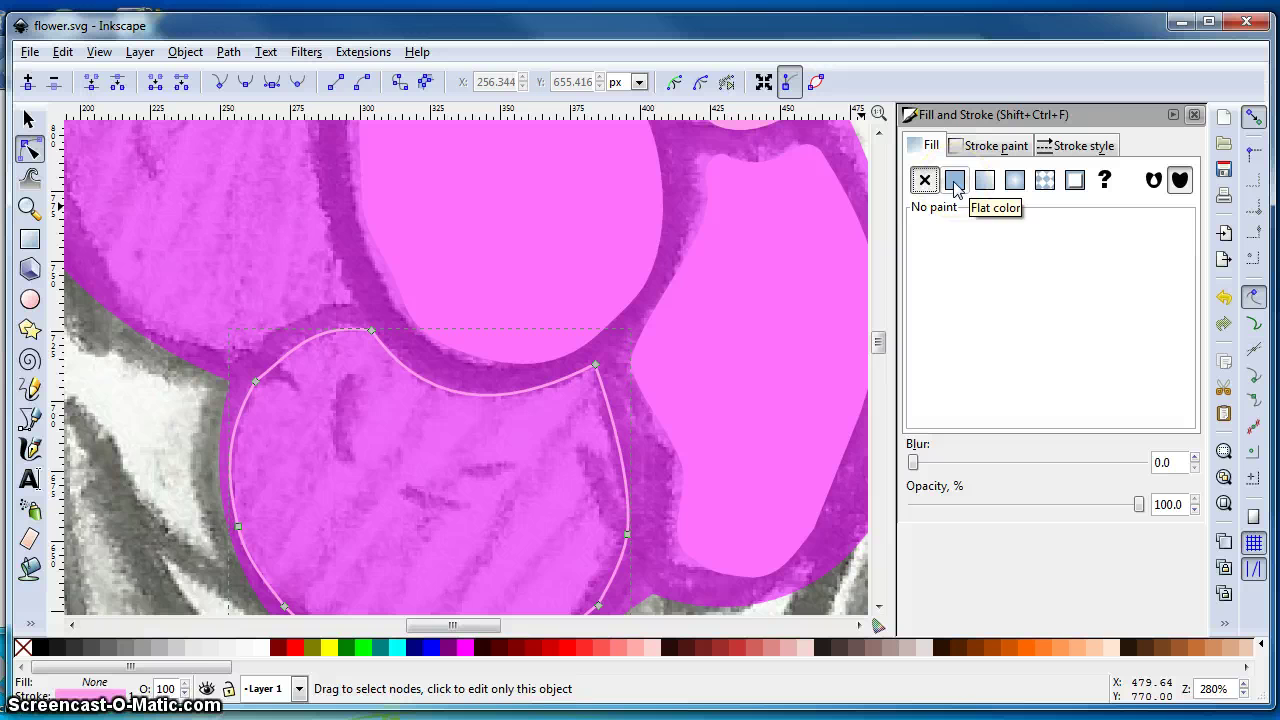
left_click(1014, 181)
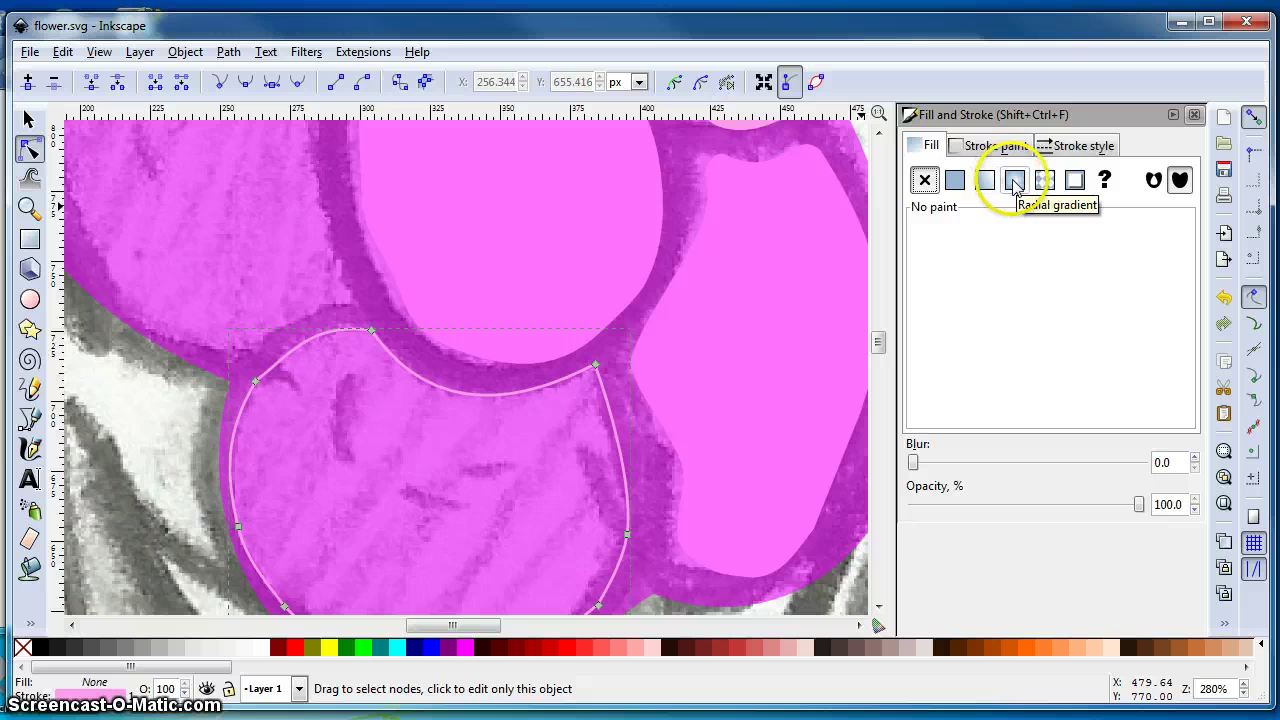
left_click(955, 182)
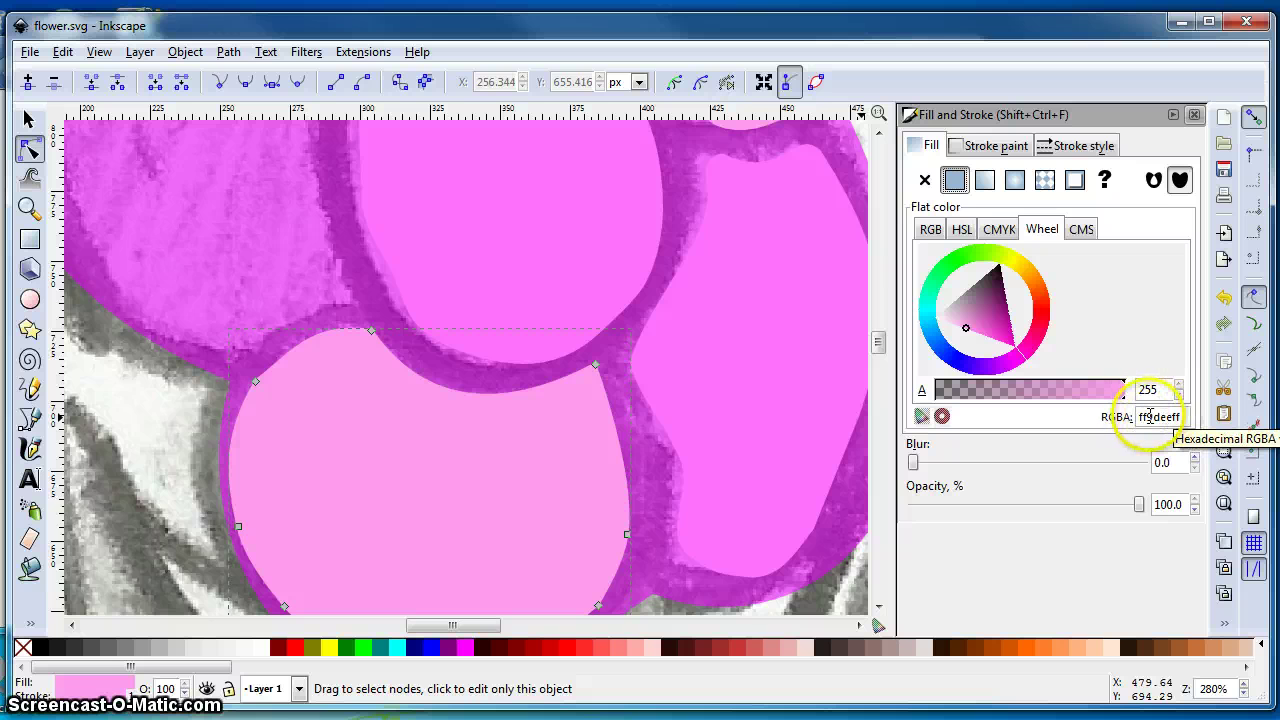
- Paste ff9deeff as the upper middle petal's fill and stroke colour
left_click(537, 272)
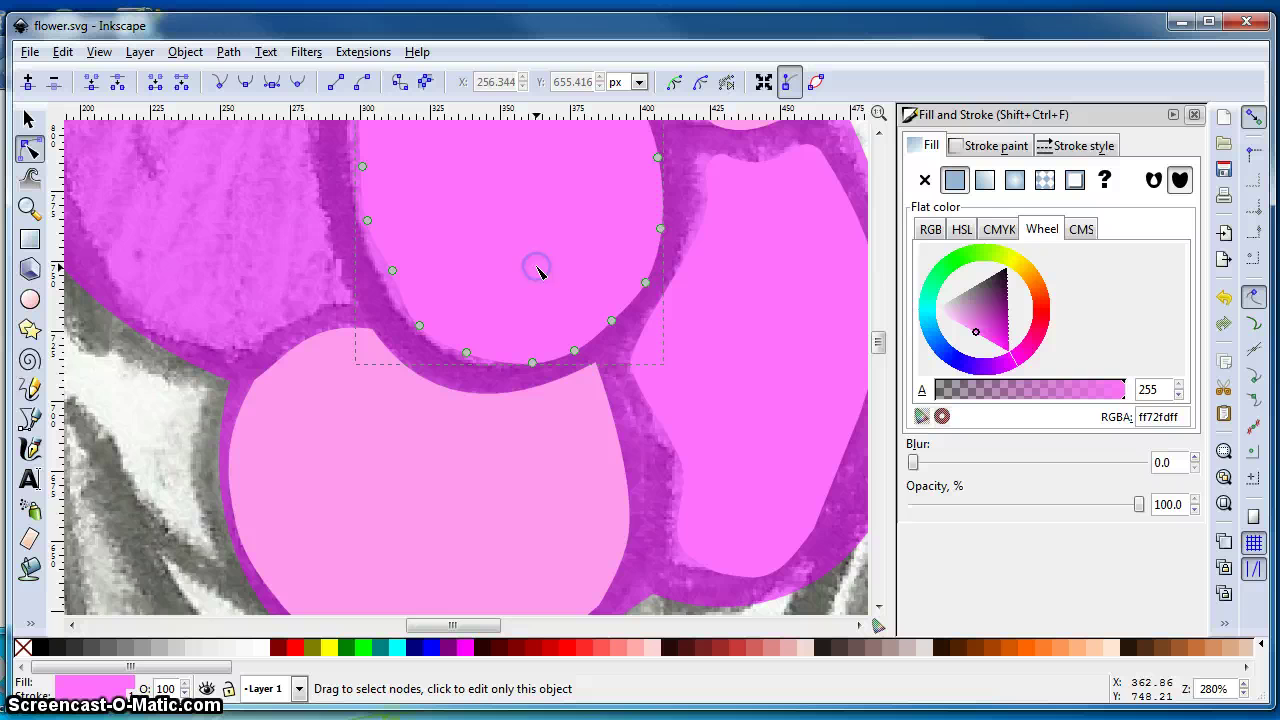
right_click(1170, 424)
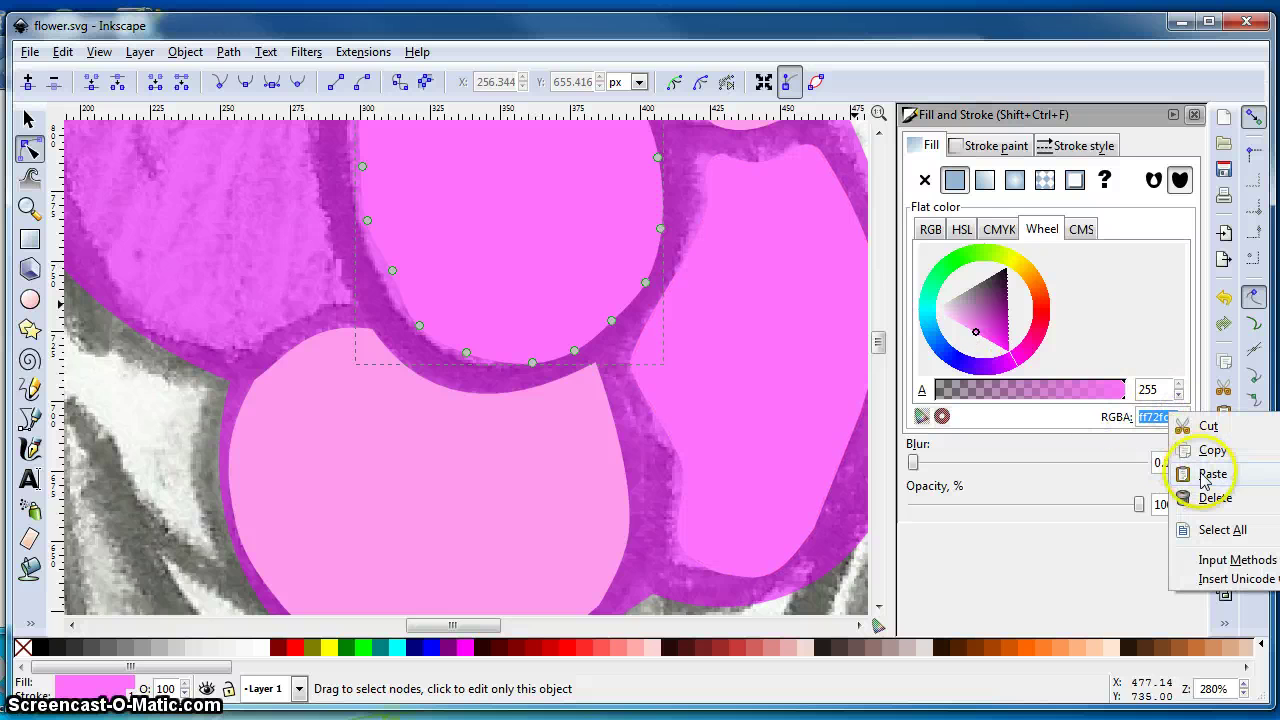
left_click(1188, 469)
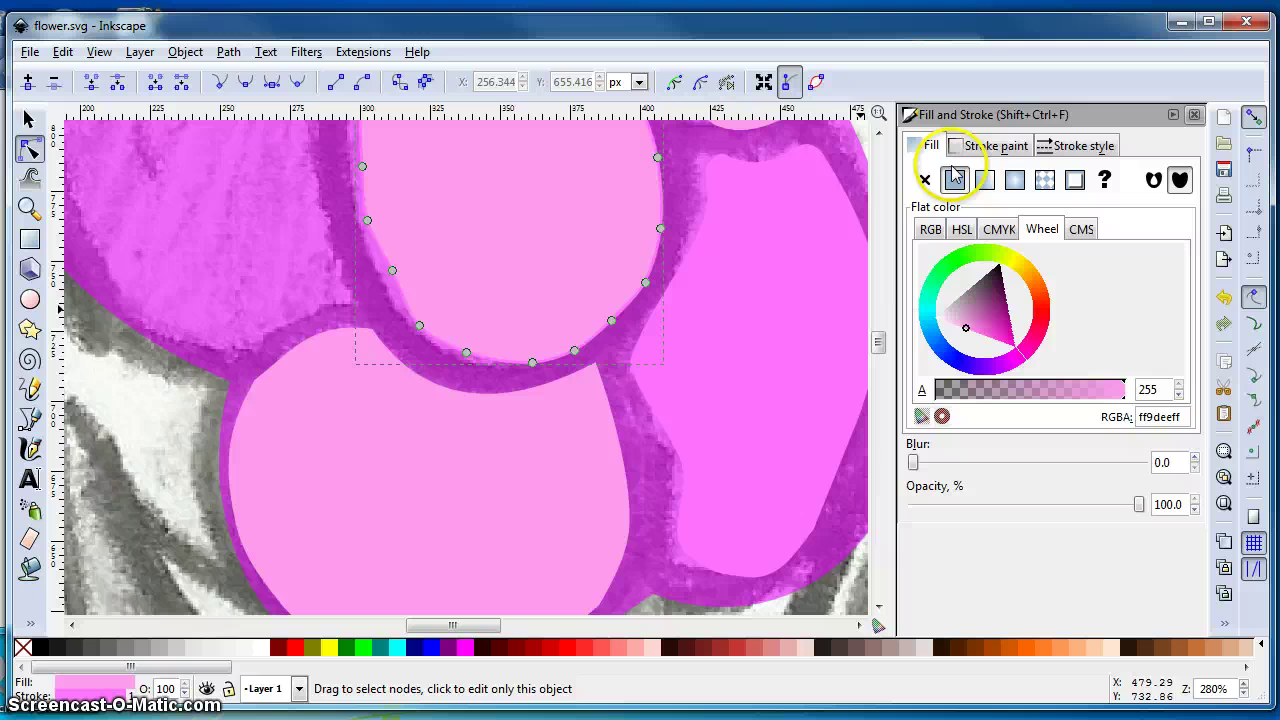
left_click(985, 146)
left_click(1172, 418)
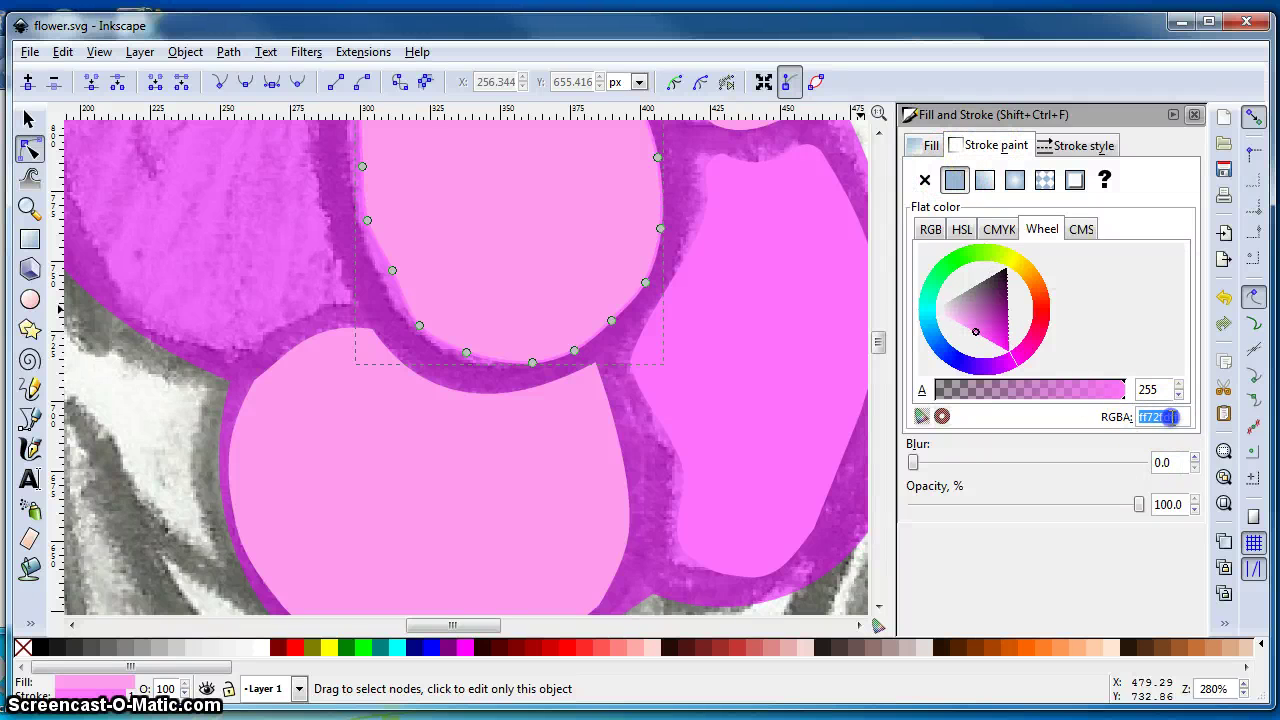
right_click(1172, 420)
left_click(1183, 473)
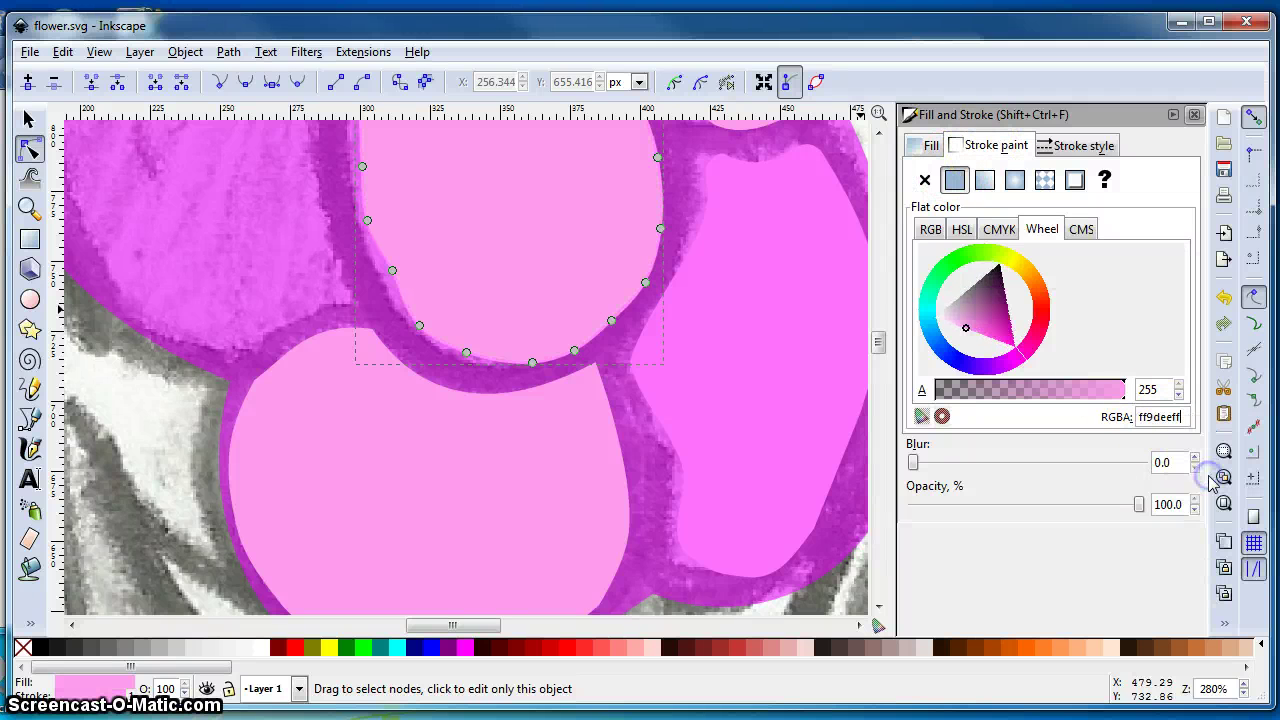
- Recolour the right petal's stroke and fill to ff9deeff
left_click(847, 495)
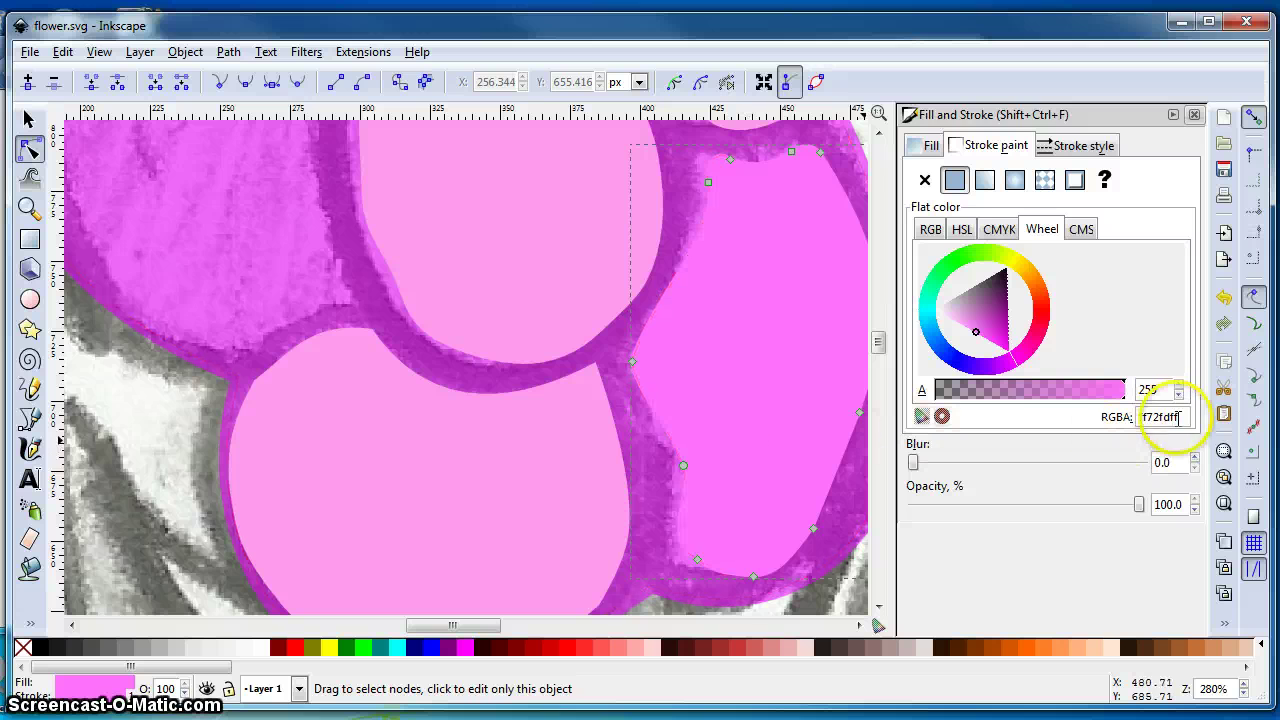
double_click(1173, 418)
right_click(1176, 420)
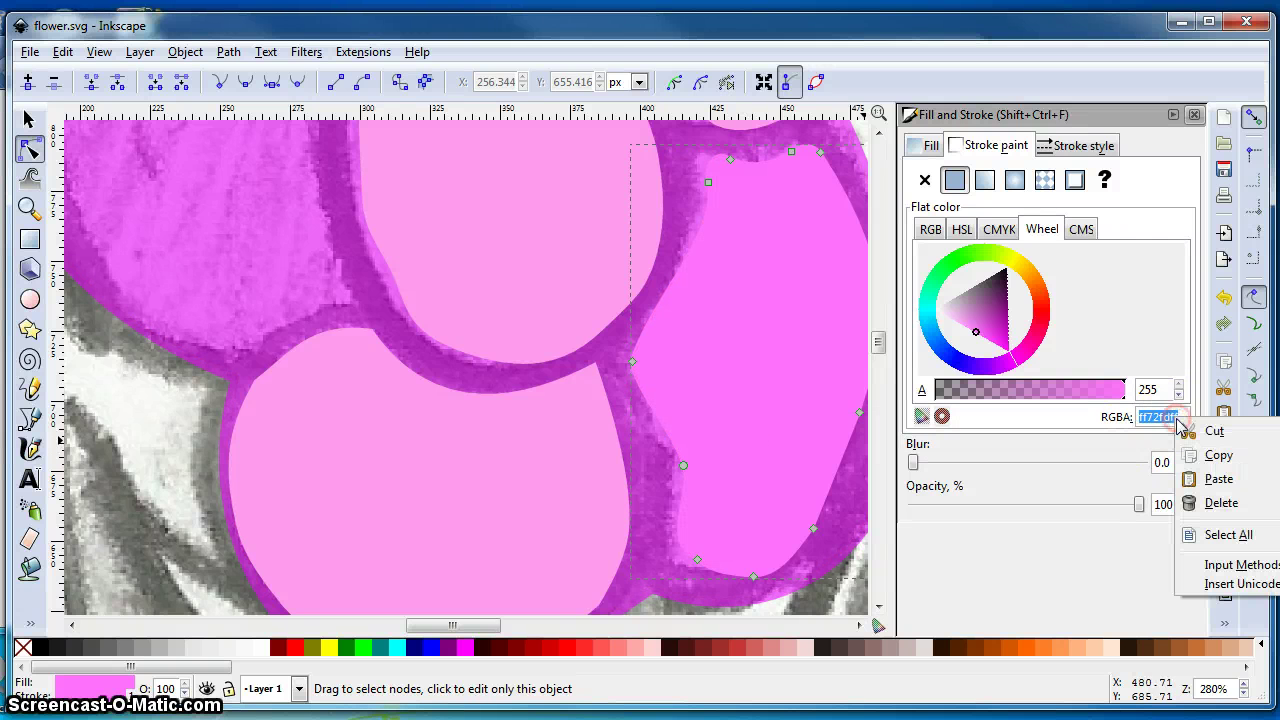
left_click(1216, 480)
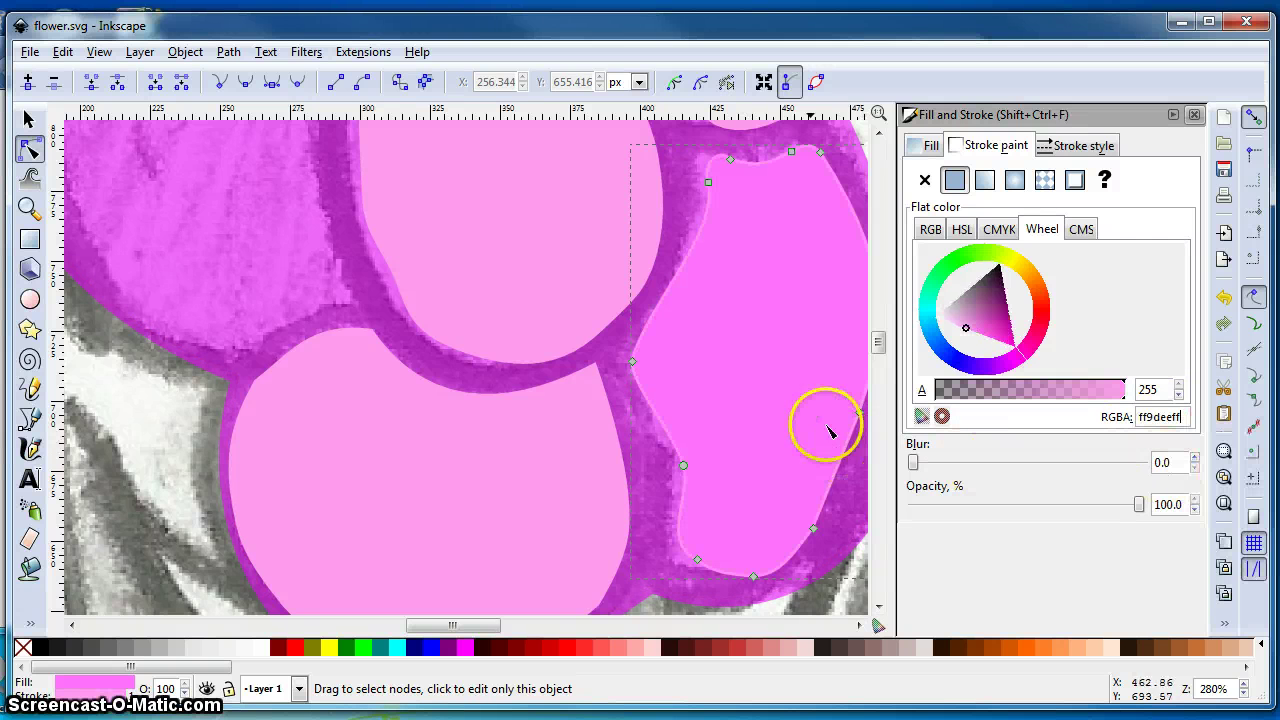
left_click(930, 147)
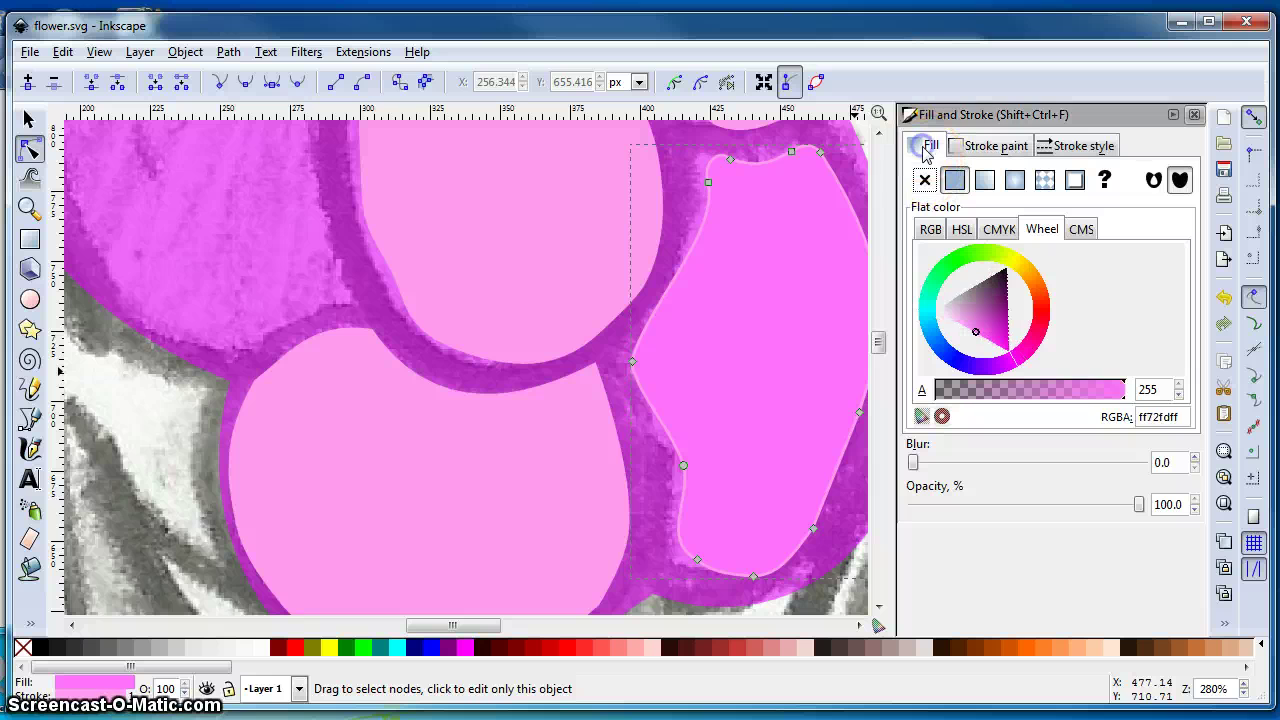
right_click(1165, 417)
left_click(1195, 474)
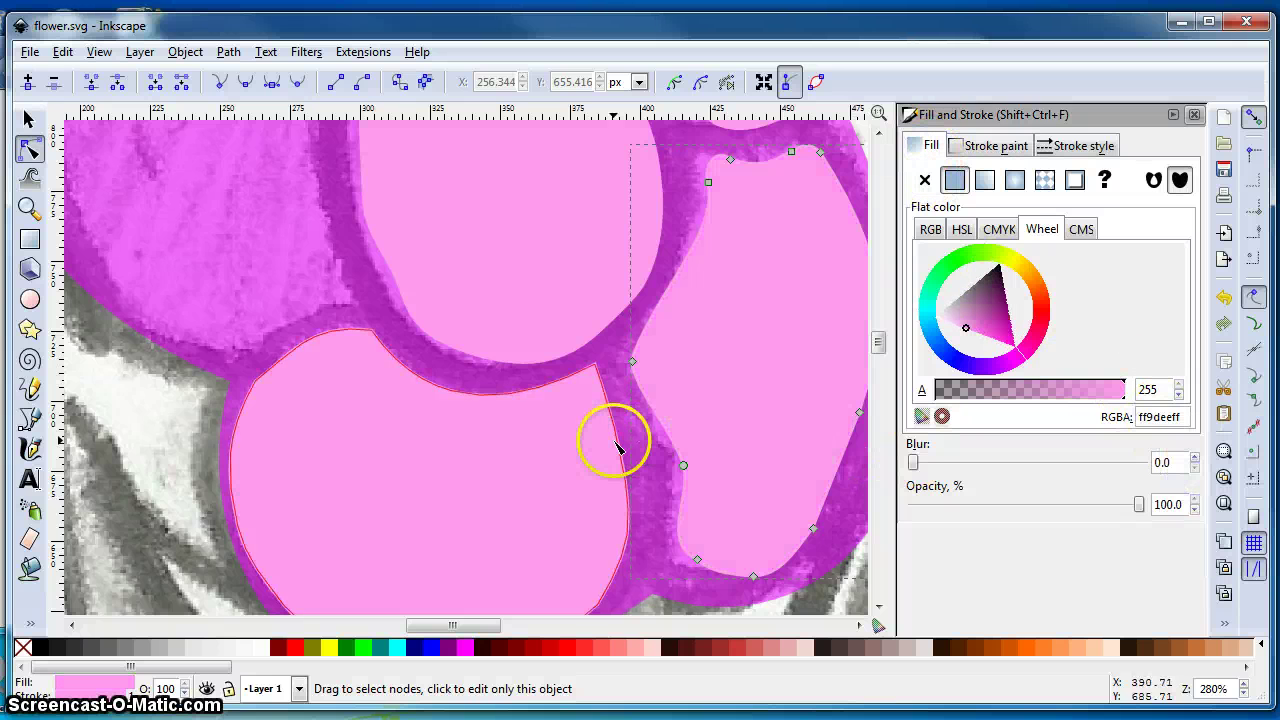
- Select the large flower shape behind the petals and make its fill fully opaque magenta eb00ffff
scroll(620, 448, "down", 2)
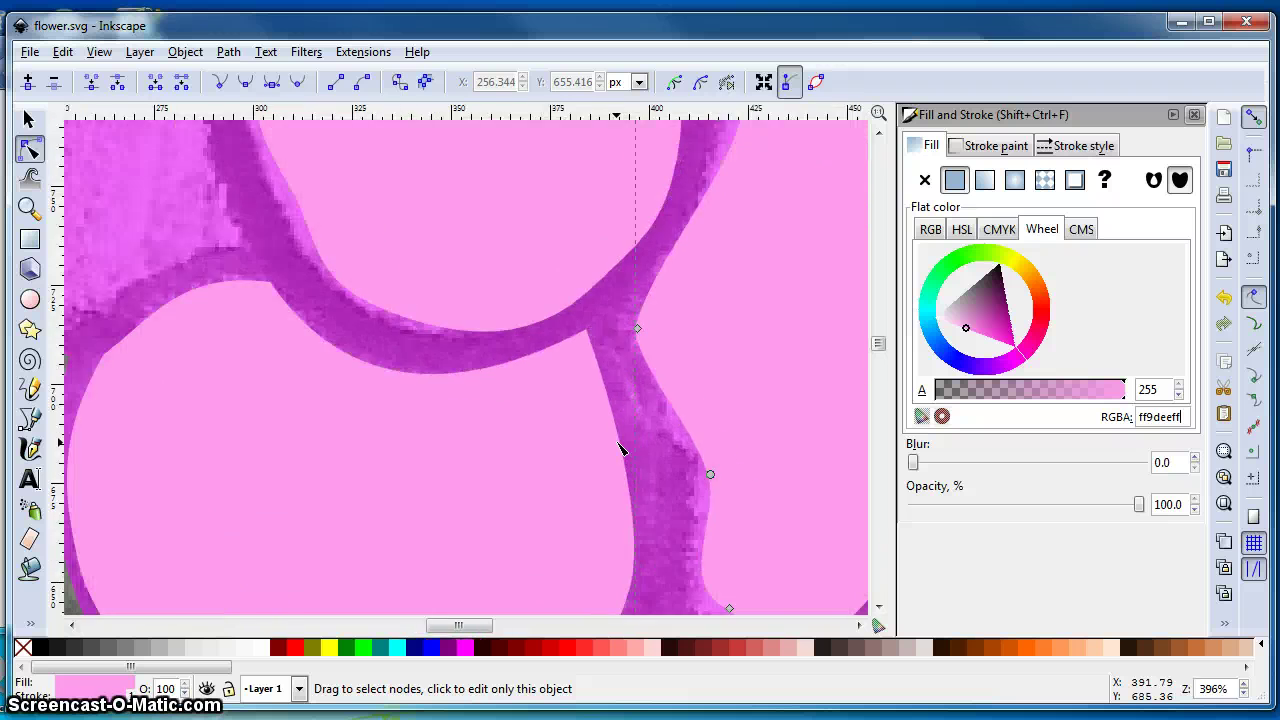
scroll(620, 448, "down", 2)
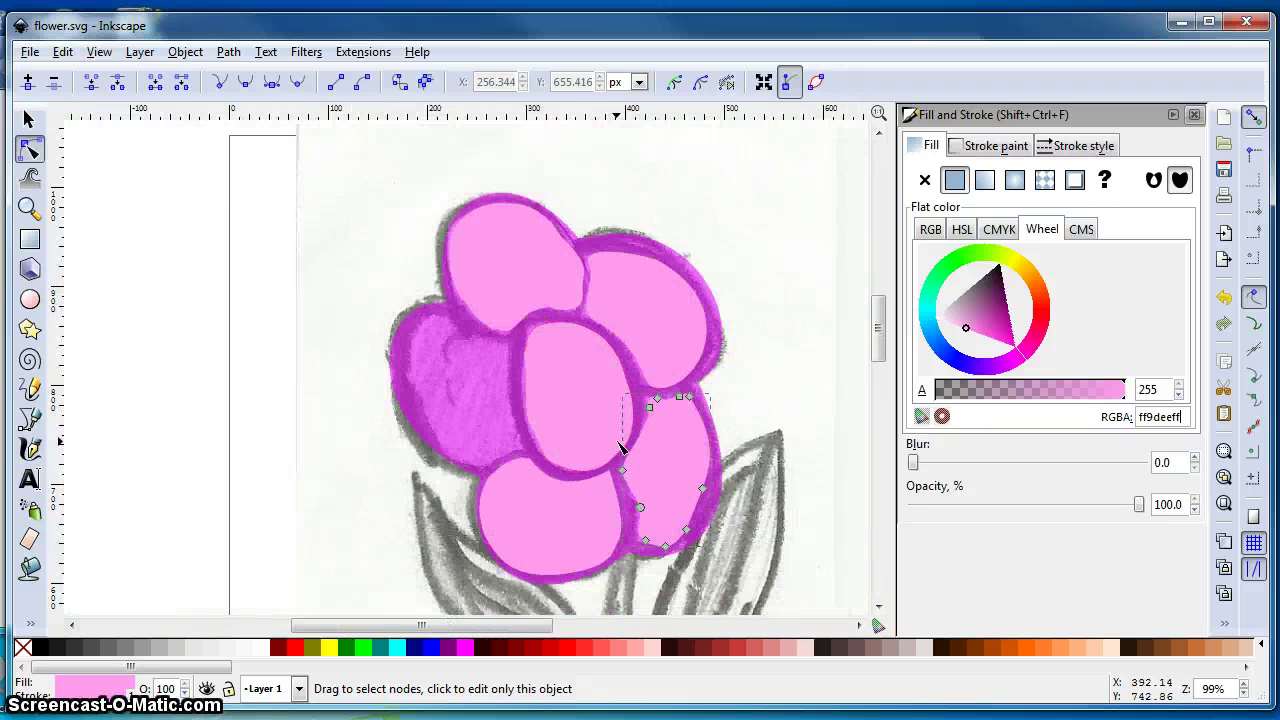
scroll(620, 448, "up", 1)
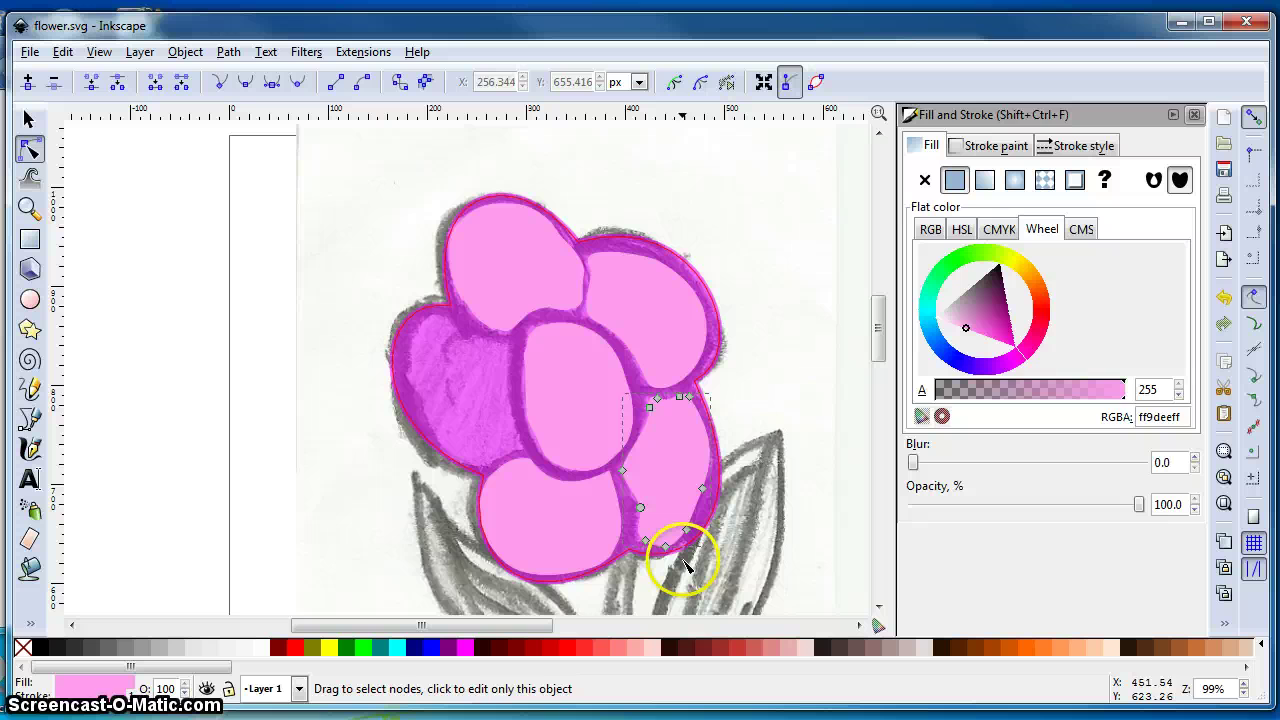
left_click(845, 452)
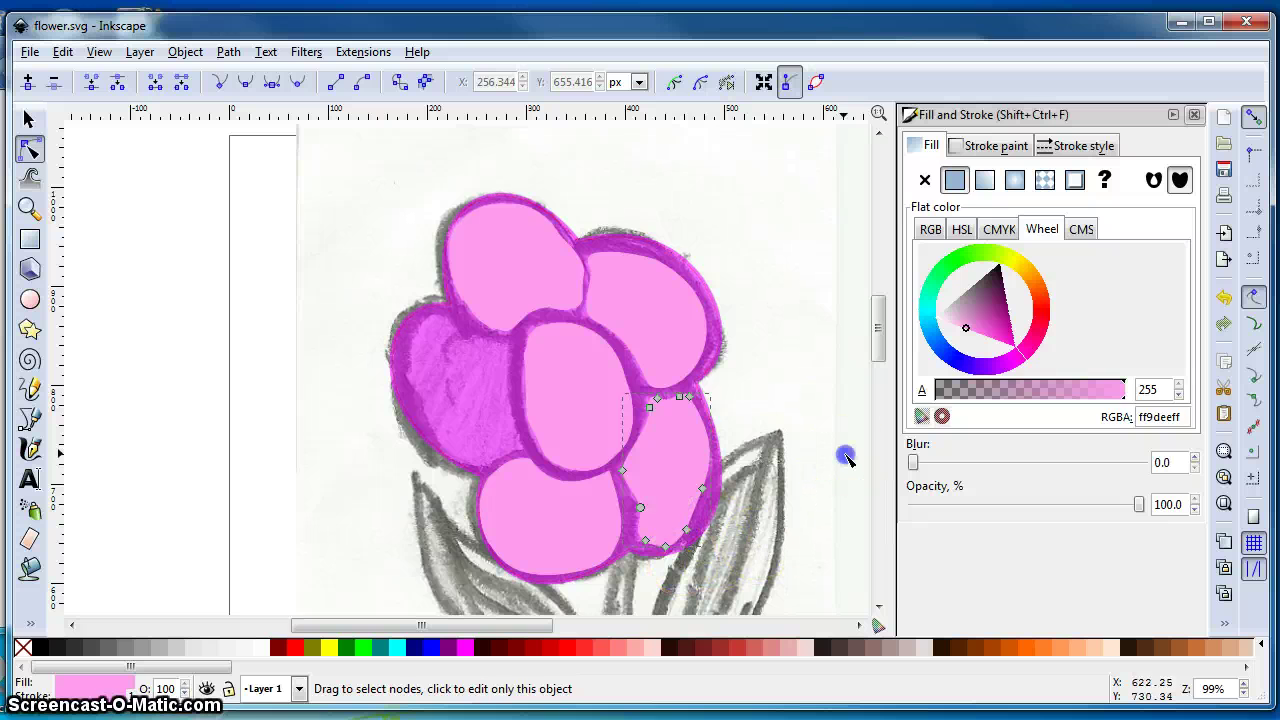
left_click(443, 420)
left_click_drag(1132, 504, 1160, 503)
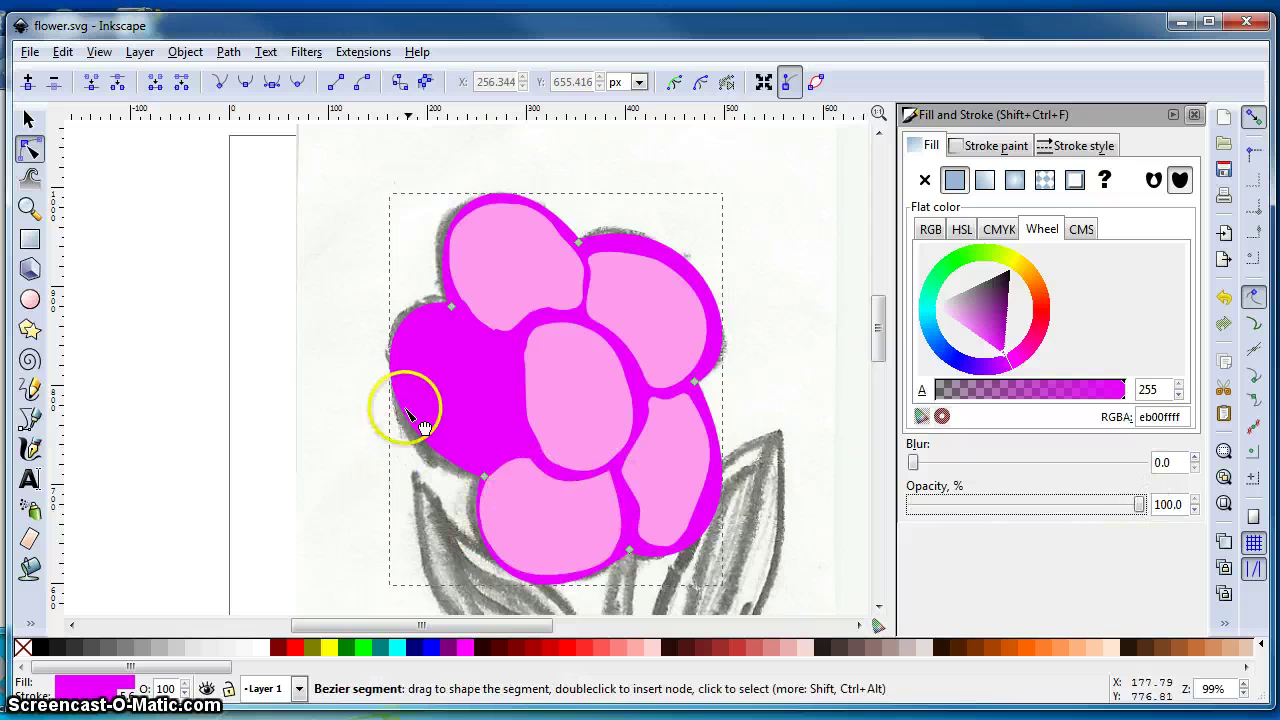
scroll(614, 420, "down", 3)
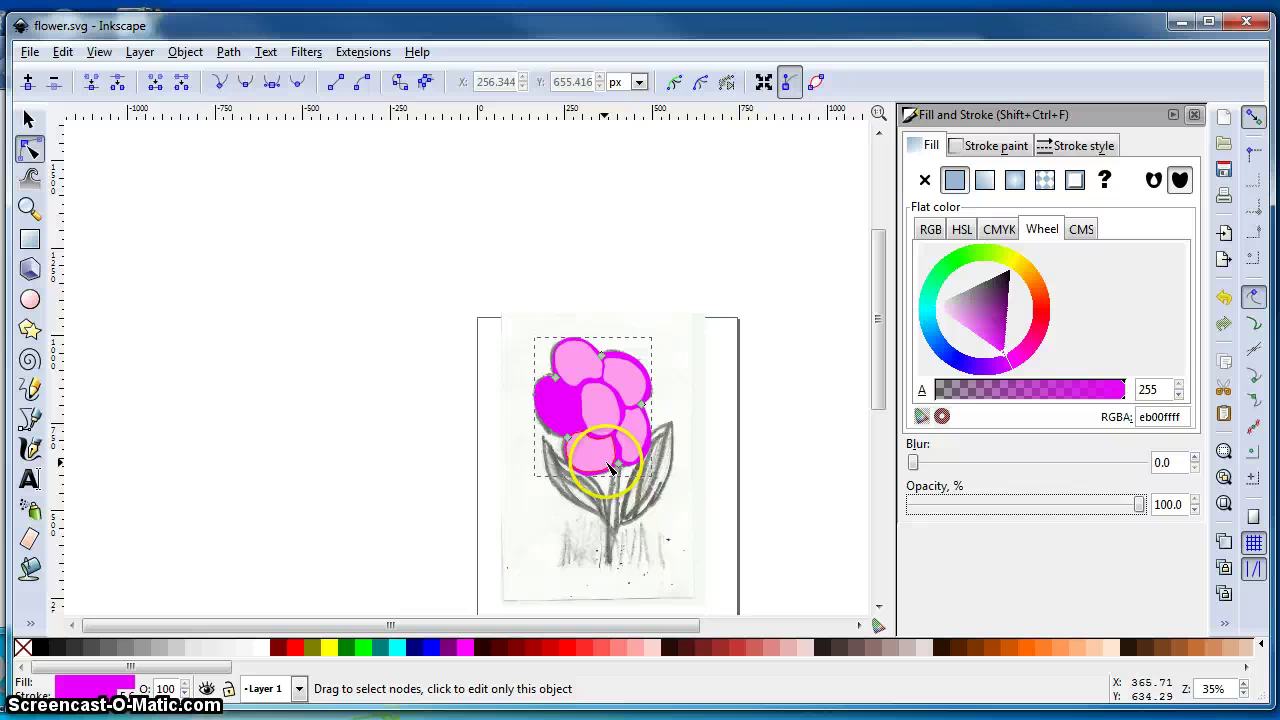
left_click_drag(608, 467, 556, 465)
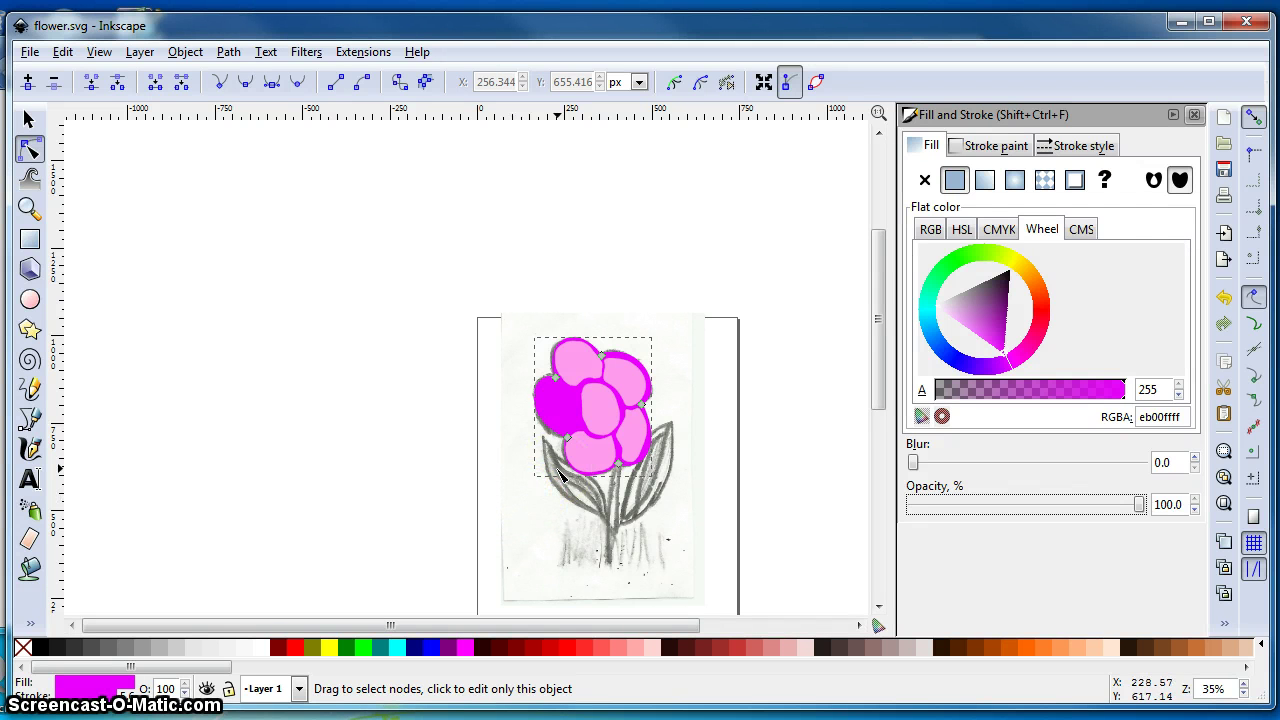